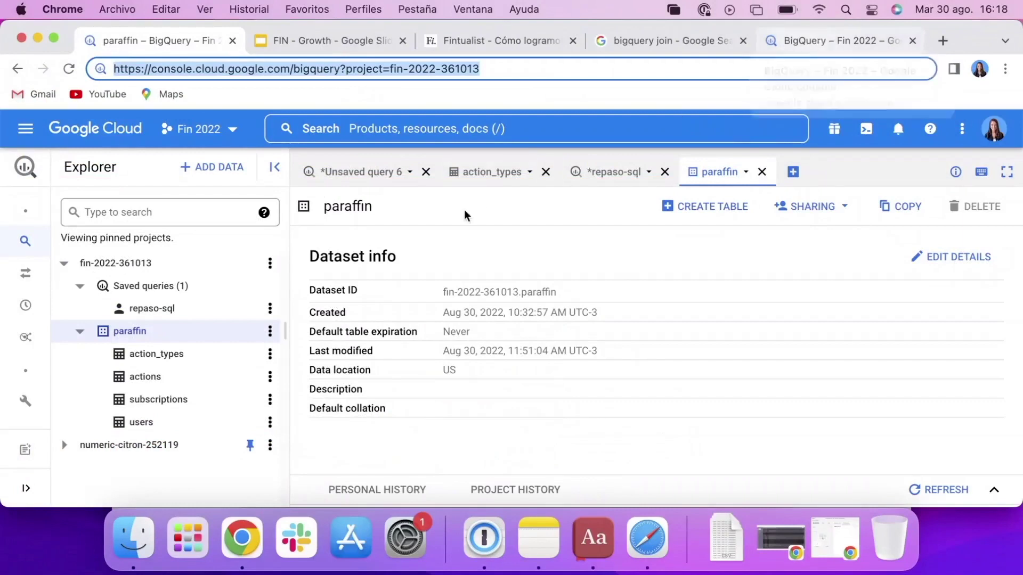
Step: Open a new query editor and begin the query with "select * from"
click(803, 171)
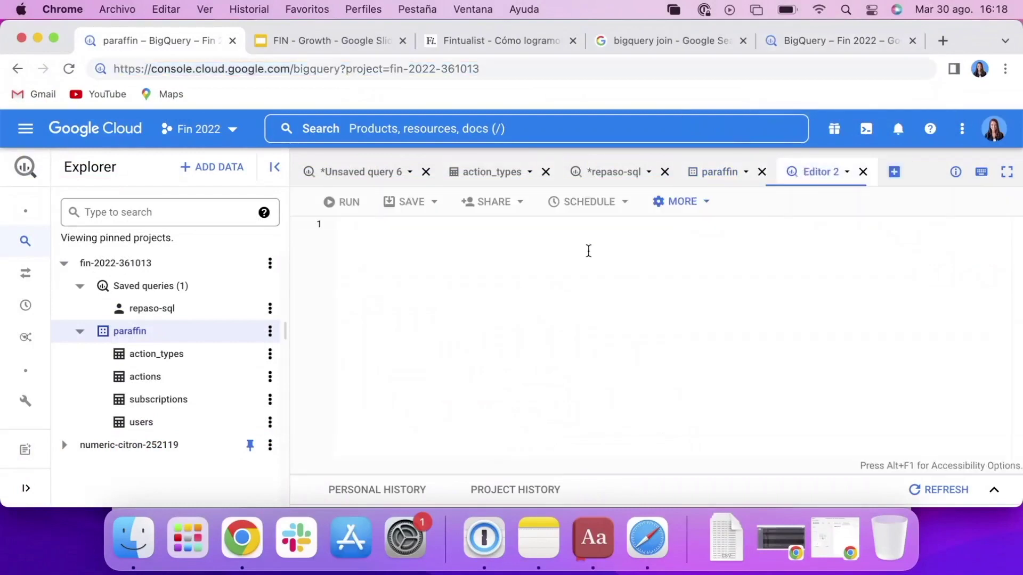
text(select)
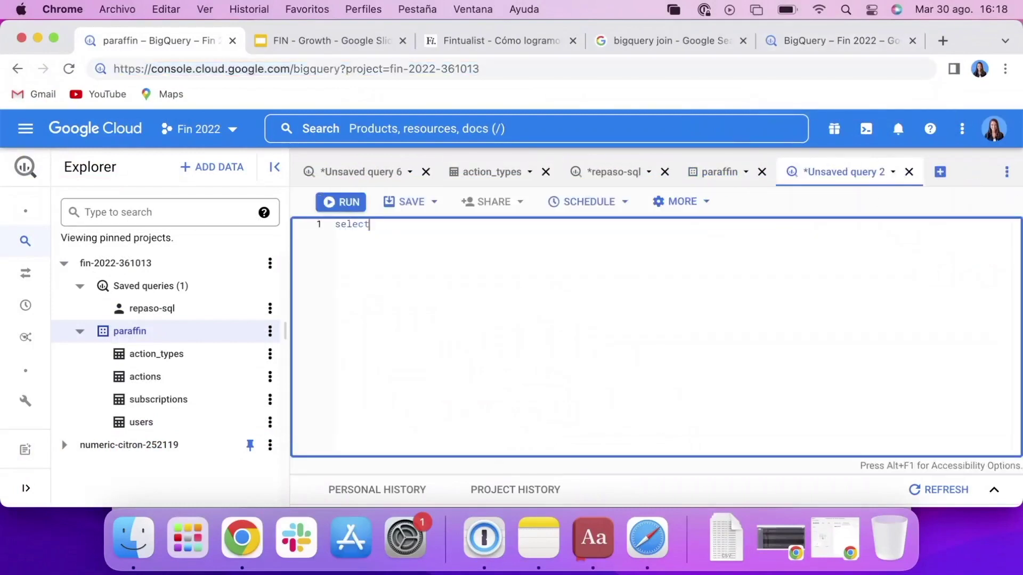
text( * actions)
key(BackSpace)
key(BackSpace)
key(BackSpace)
key(BackSpace)
key(BackSpace)
key(BackSpace)
key(BackSpace)
text(from)
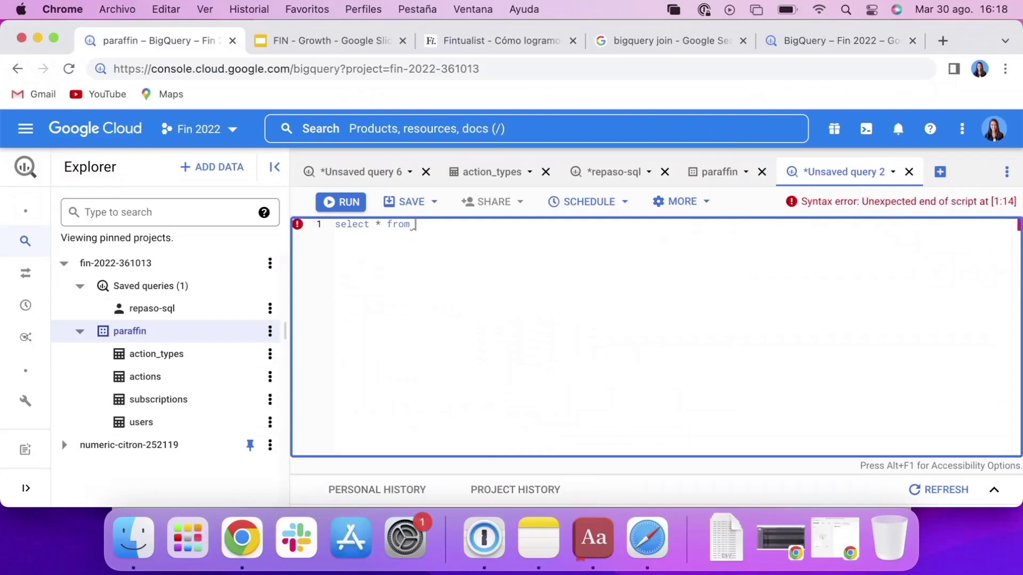
Step: Complete the query with `fin-2022-361013.paraffin.actions` as the source table, run it and enlarge the results area
text(paraffin)
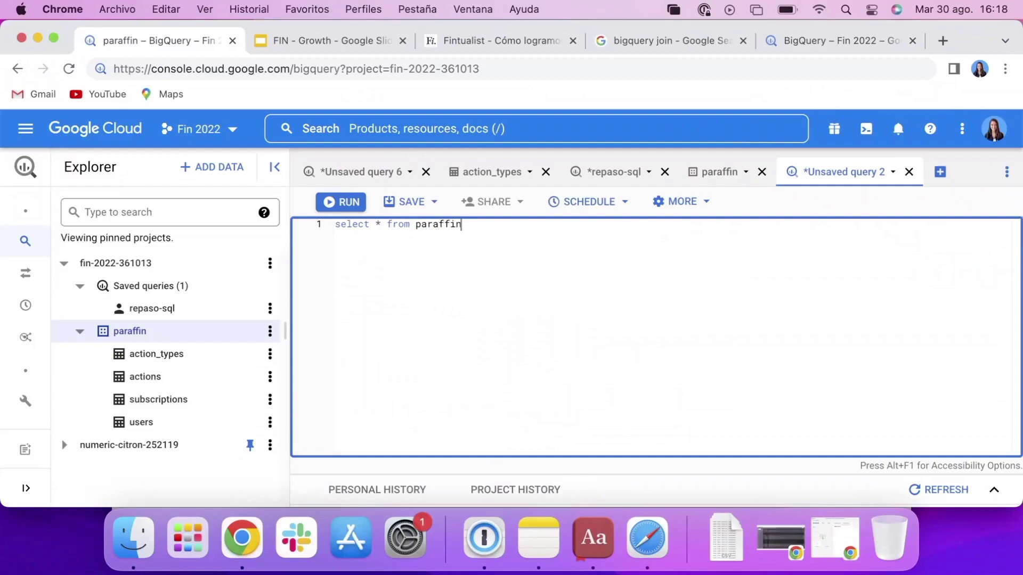
text(.actions)
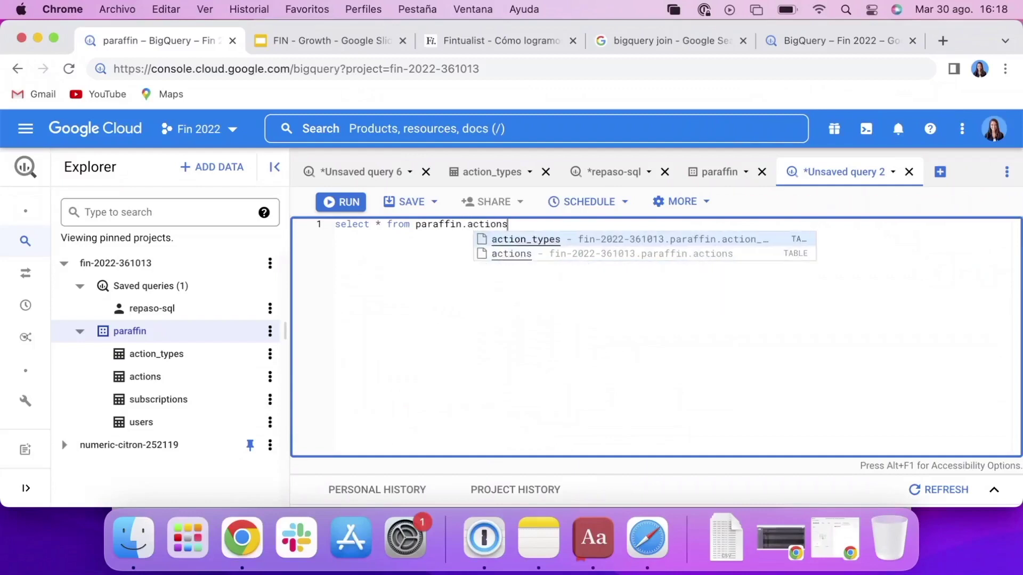
key(Return)
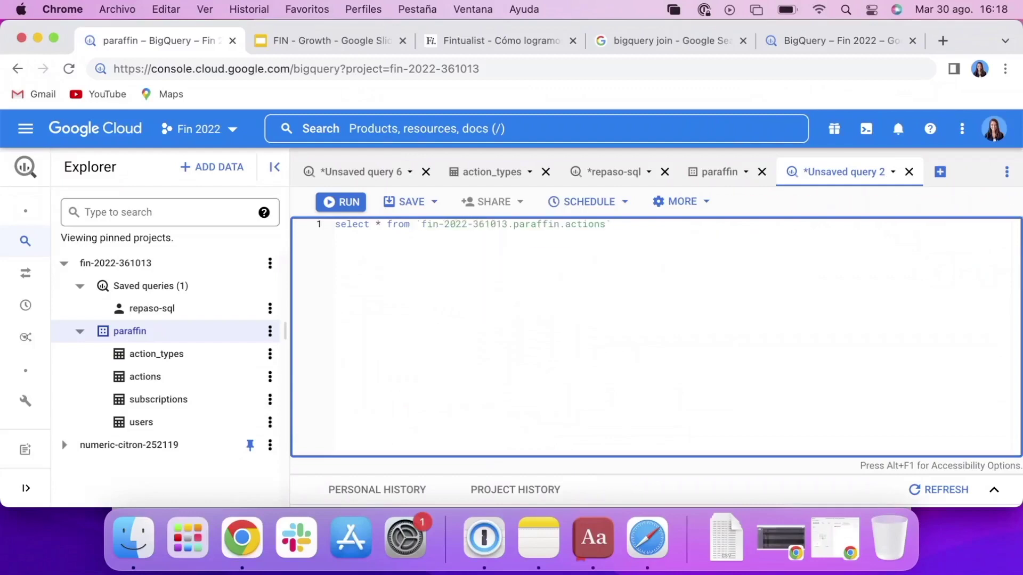
key(super+Return)
drag(659, 326, 658, 265)
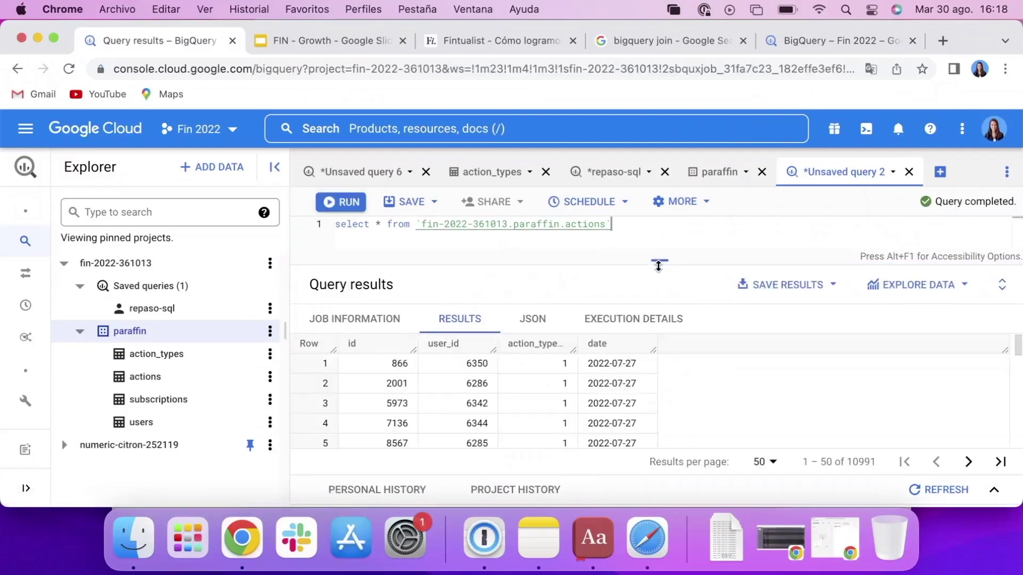
Step: Examine the result rows of the actions table, checking the user, action type and date values of the first row
drag(392, 363, 637, 370)
click(634, 368)
scroll(629, 367, down, 5)
scroll(628, 368, down, 10)
scroll(628, 370, up, 15)
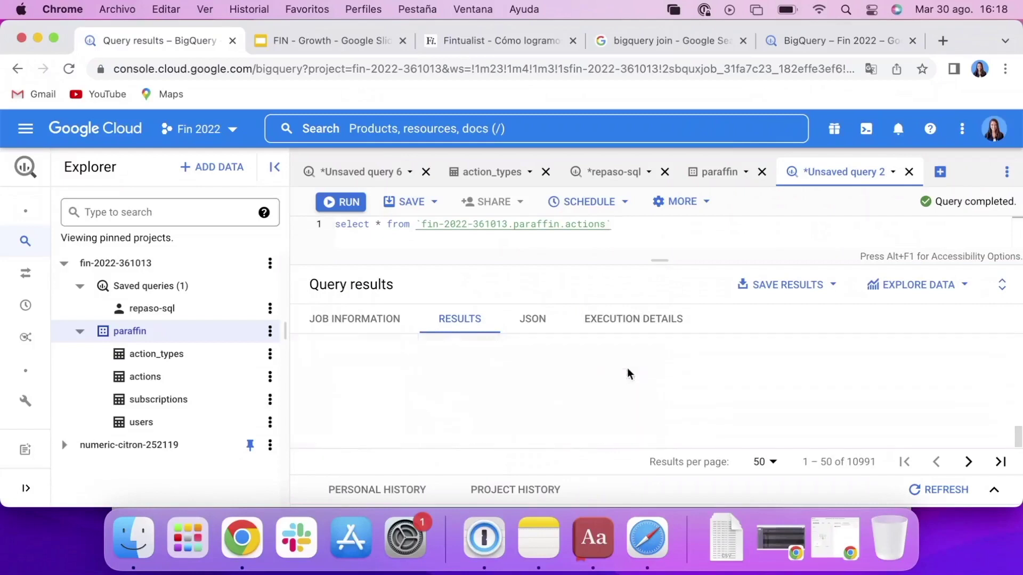
double_click(477, 363)
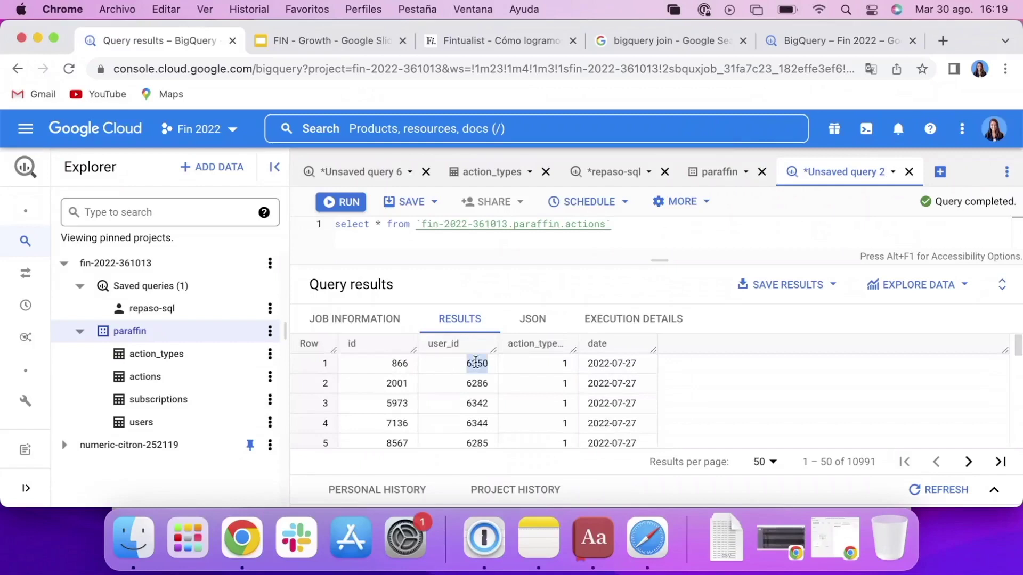
double_click(571, 366)
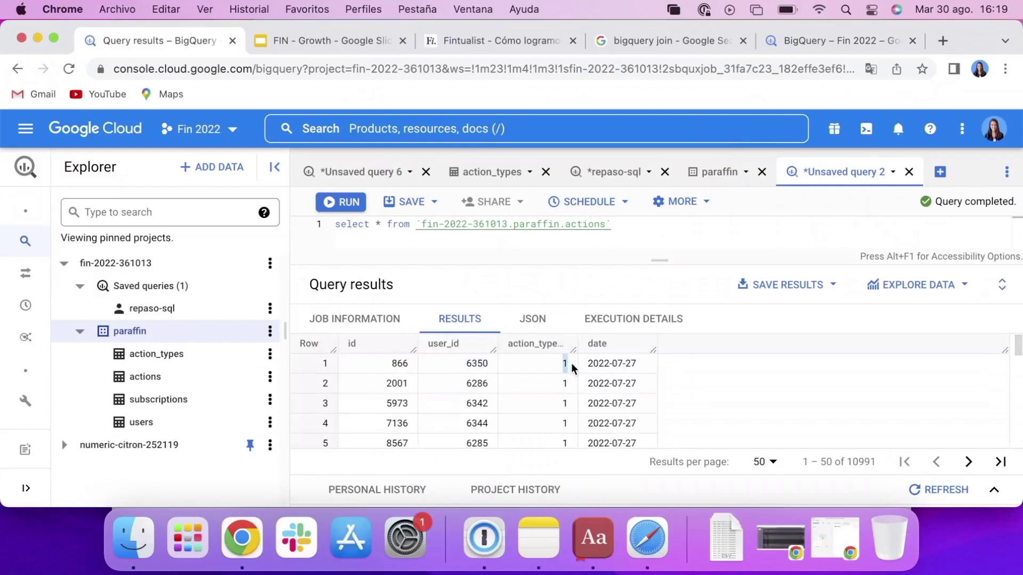
double_click(607, 366)
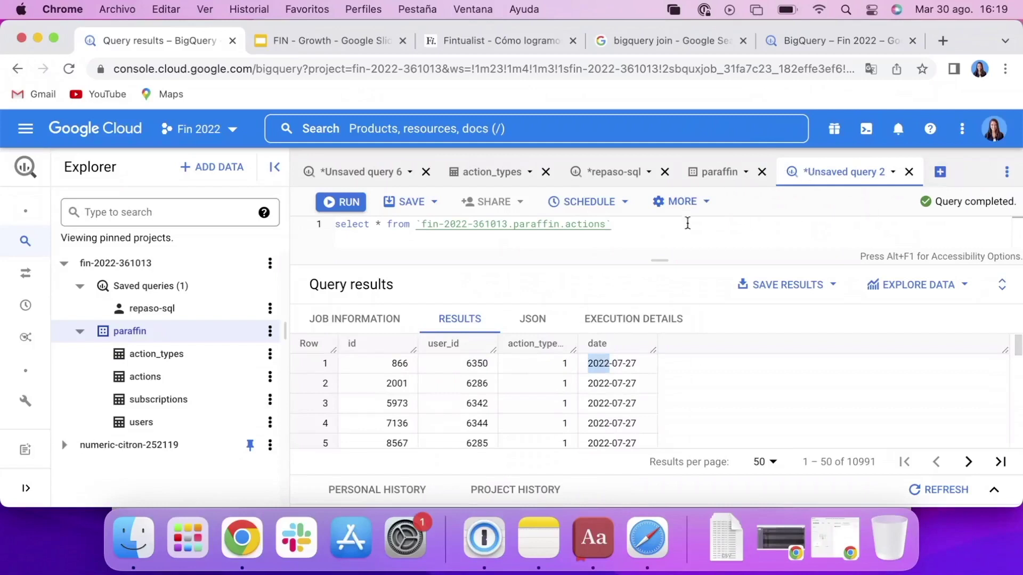
Step: Open the preview of the action_types table and examine the name given to each id
click(183, 356)
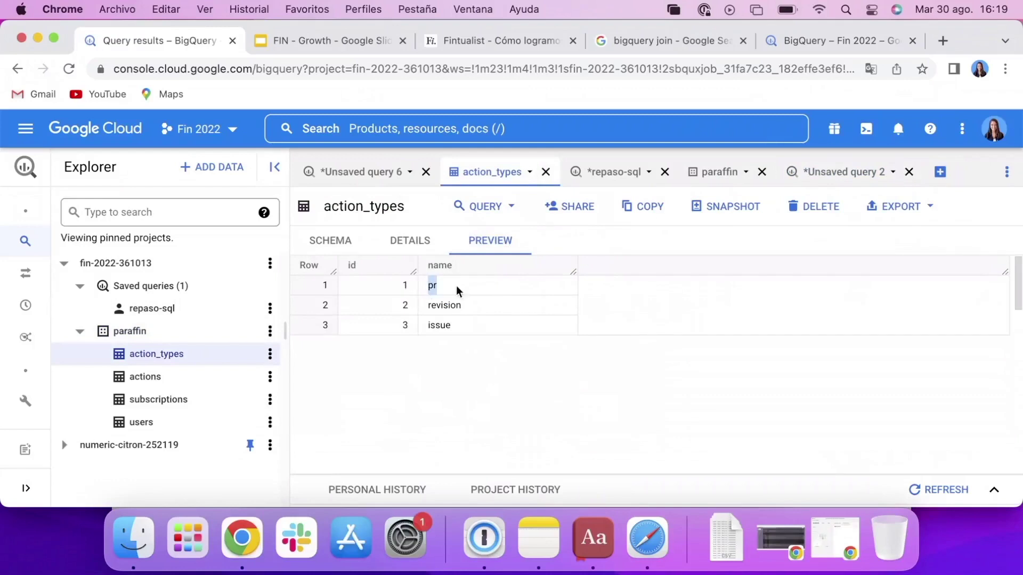
double_click(444, 306)
click(440, 328)
double_click(440, 328)
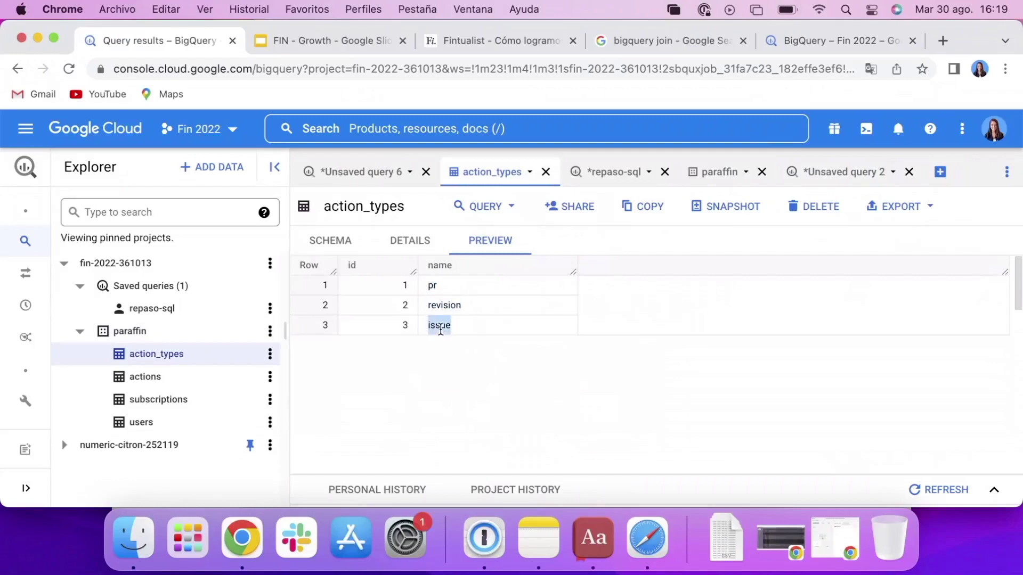
Step: Return to the unsaved actions query and widen the action_type_id results column to show its full header
click(846, 172)
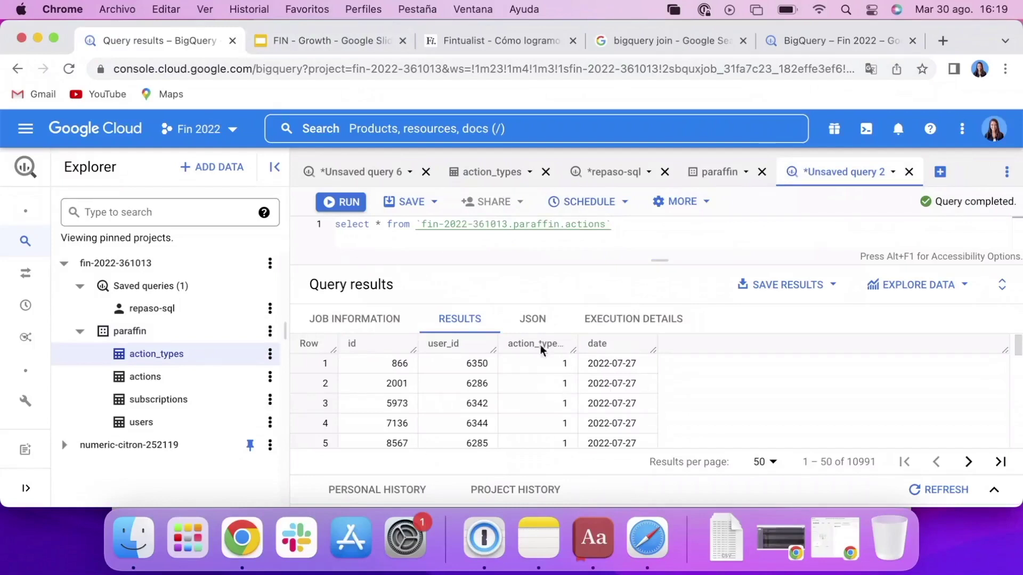
click(370, 225)
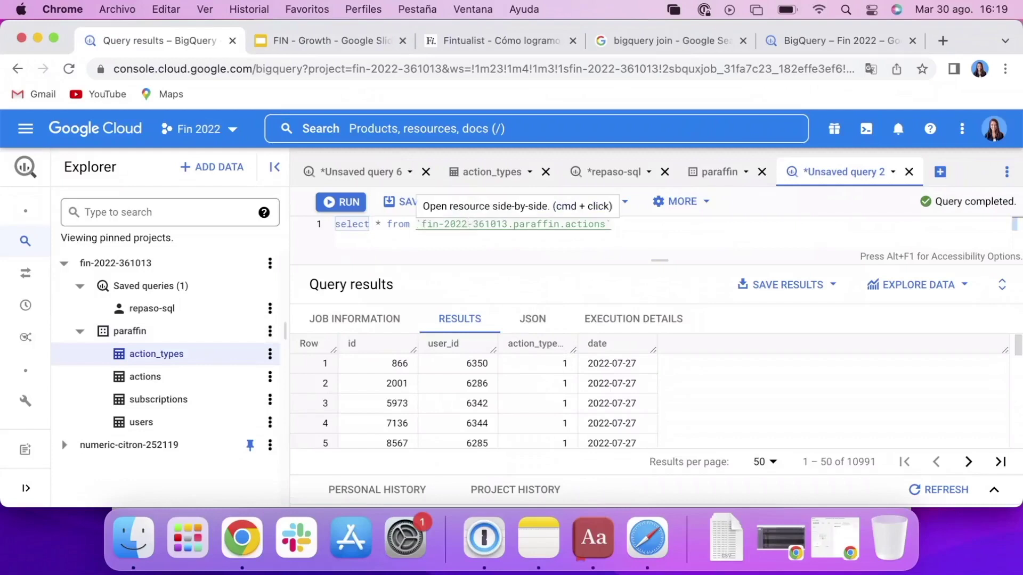
click(467, 229)
click(630, 233)
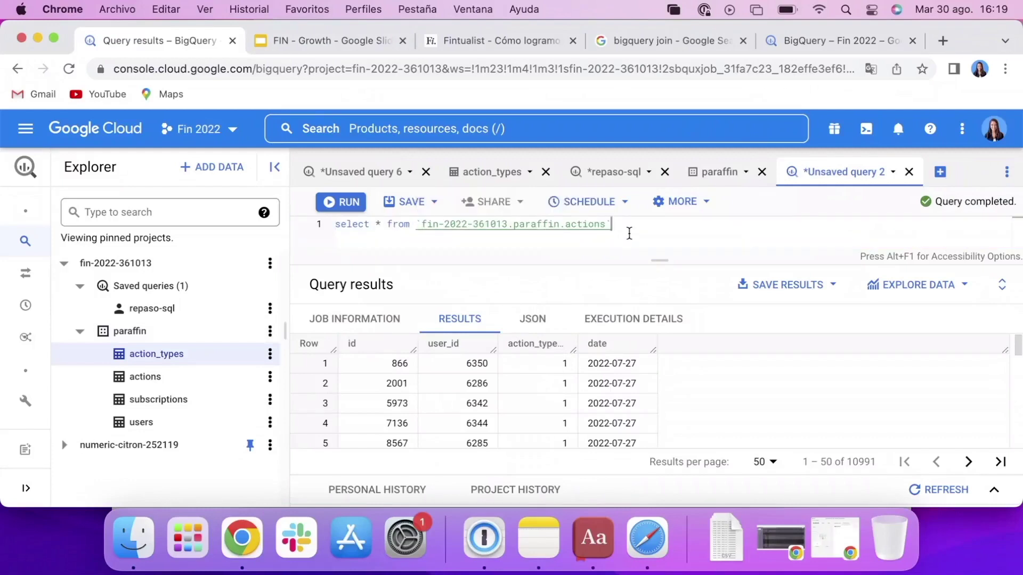
double_click(563, 364)
drag(577, 346, 628, 346)
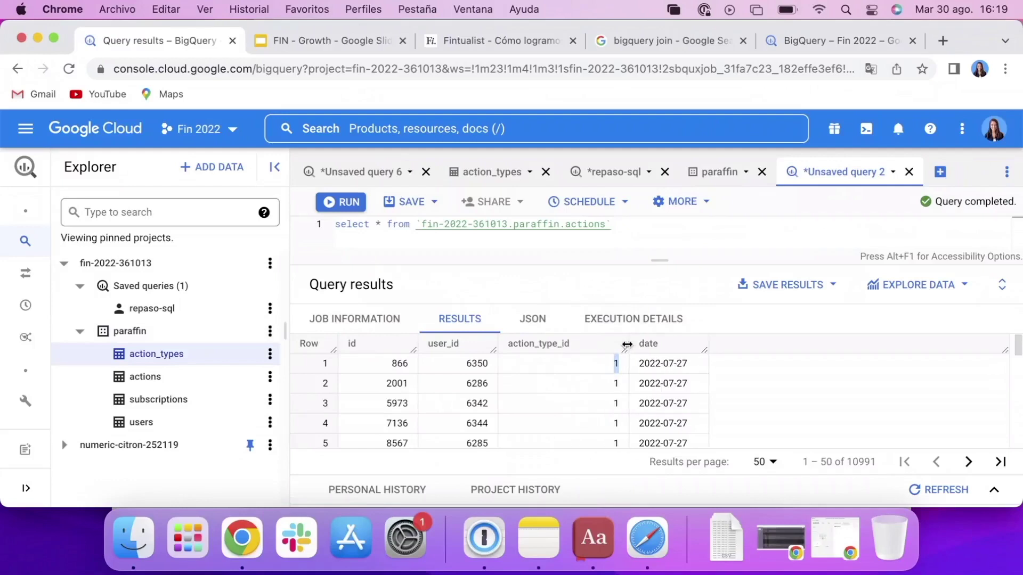
Step: Give the actions table the alias a and start a second line in the query
click(628, 243)
text(a)
key(Return)
text(c)
key(BackSpace)
text(l)
key(BackSpace)
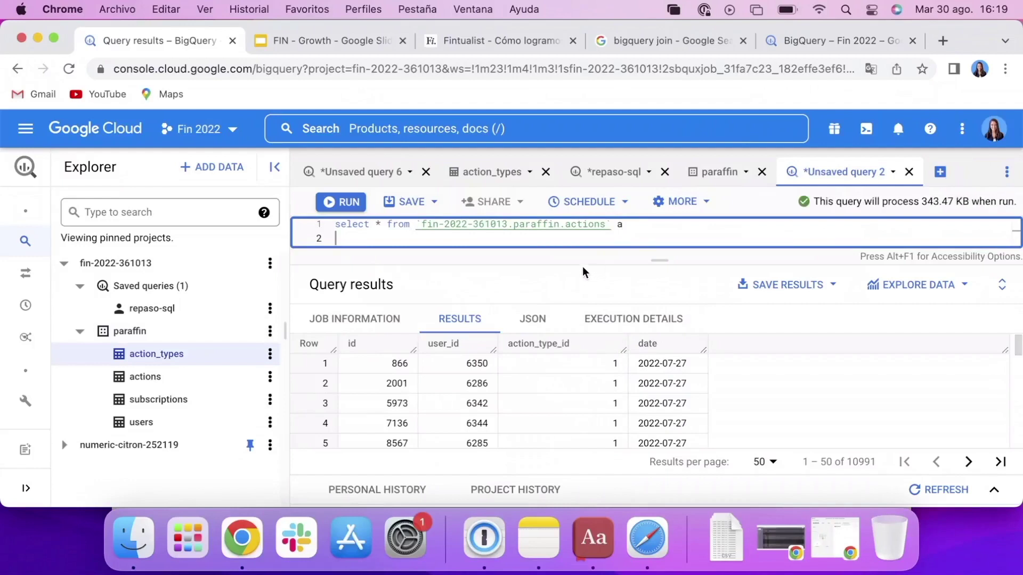
Step: Compare the action_type_id column in the query results with the ids in the action_types table preview
double_click(548, 343)
drag(610, 367, 621, 368)
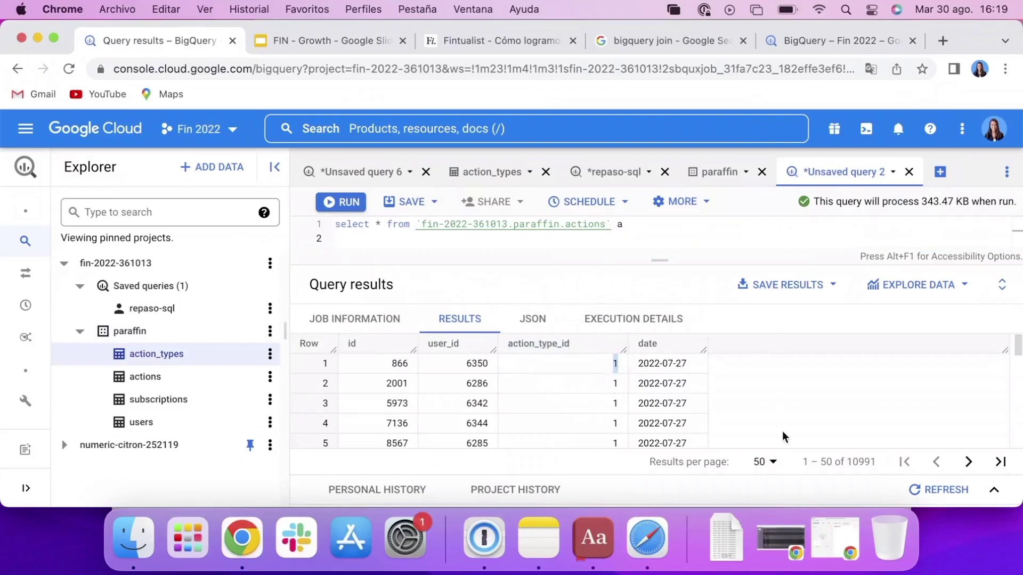
click(477, 184)
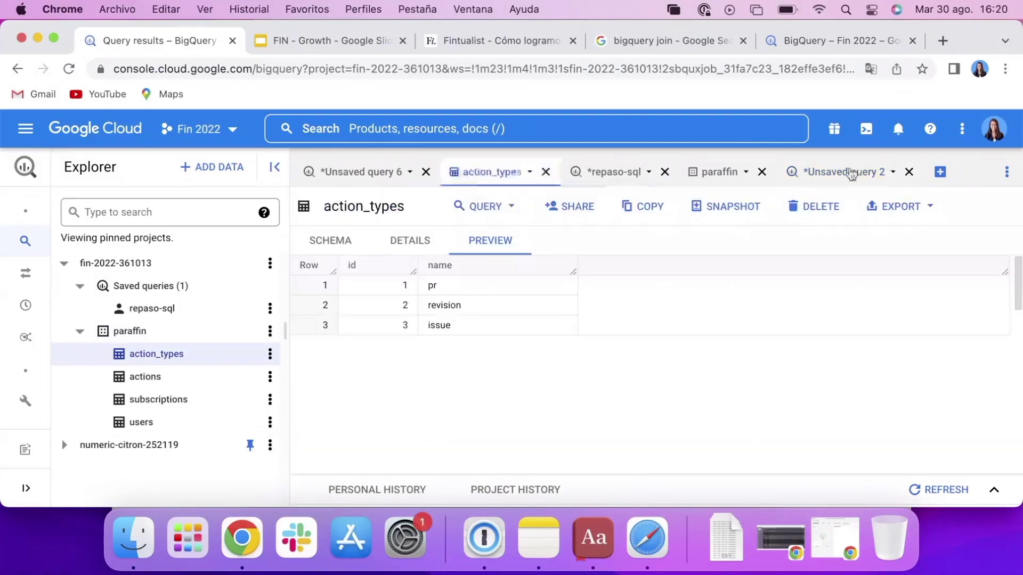
click(841, 179)
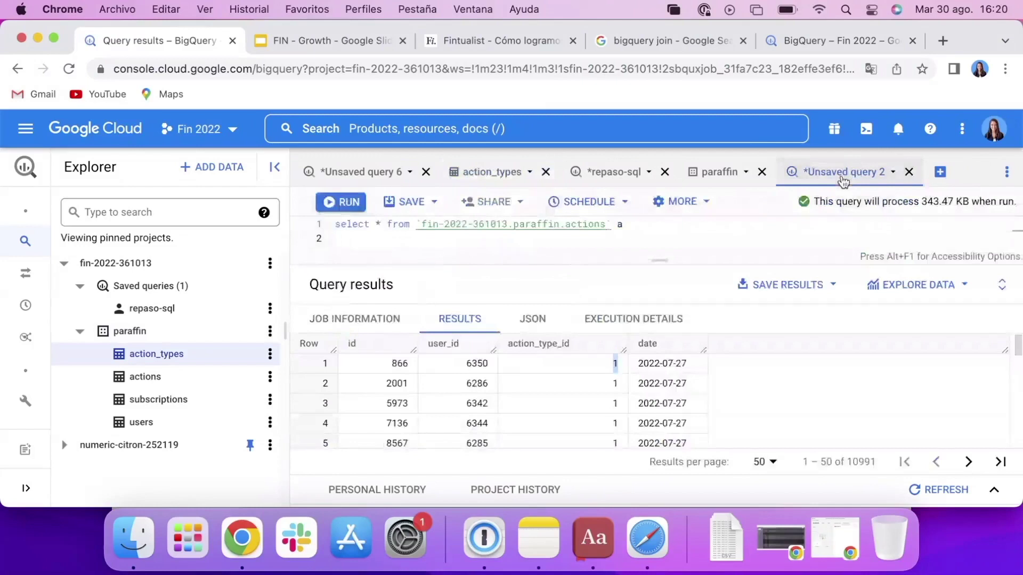
Step: Begin the second line of the query with "left join"
click(378, 228)
click(400, 238)
text(left join)
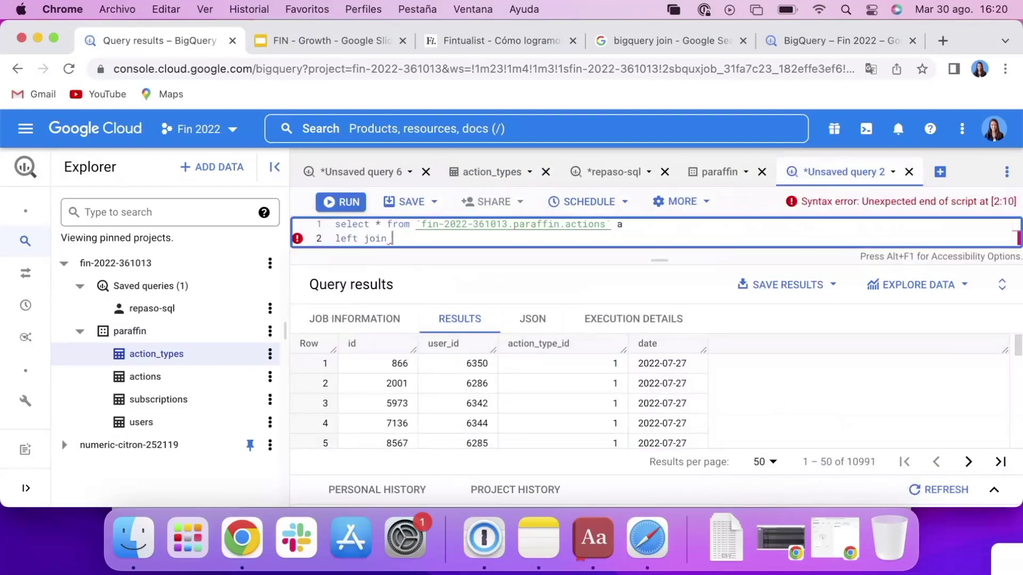
Step: Switch to the Google Slides presentation to review the SQL join types, and return to the actions table in the BigQuery query
click(344, 34)
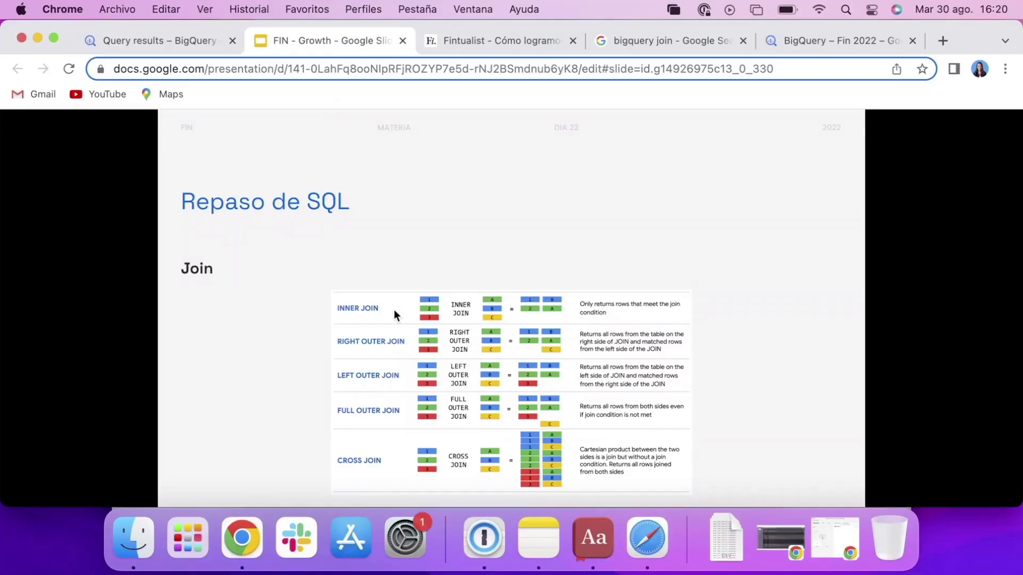
click(809, 41)
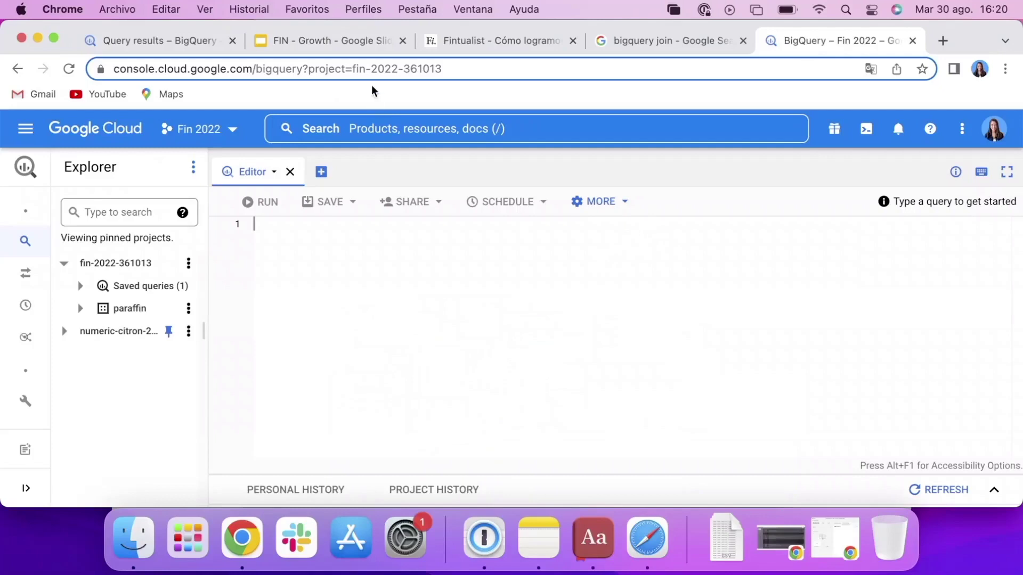
click(172, 51)
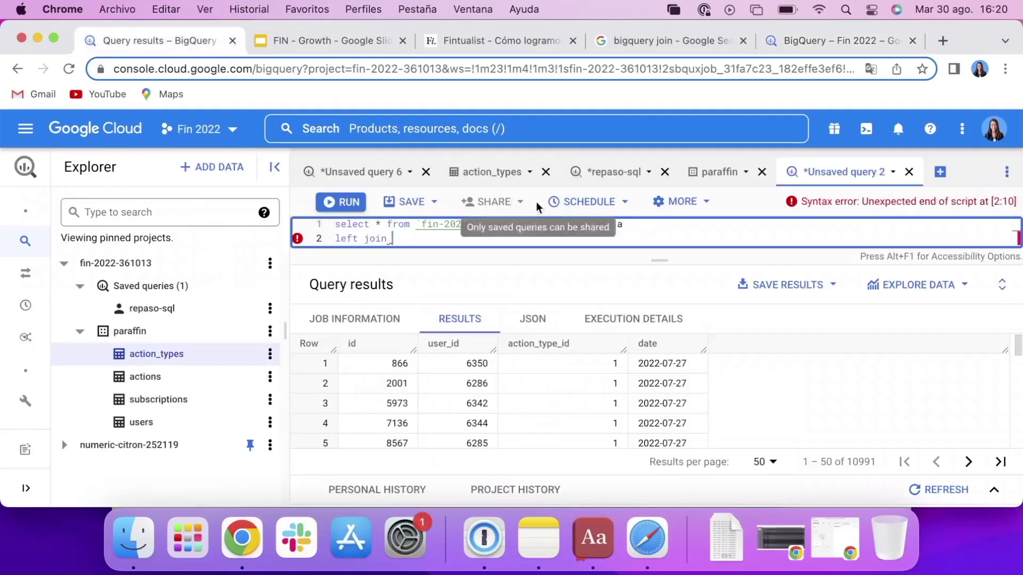
double_click(591, 227)
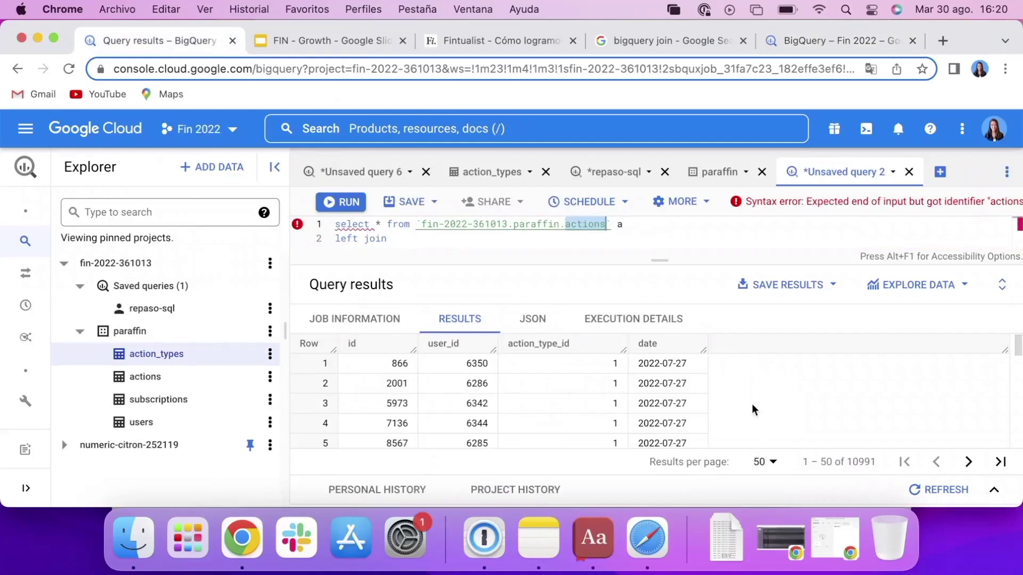
click(401, 240)
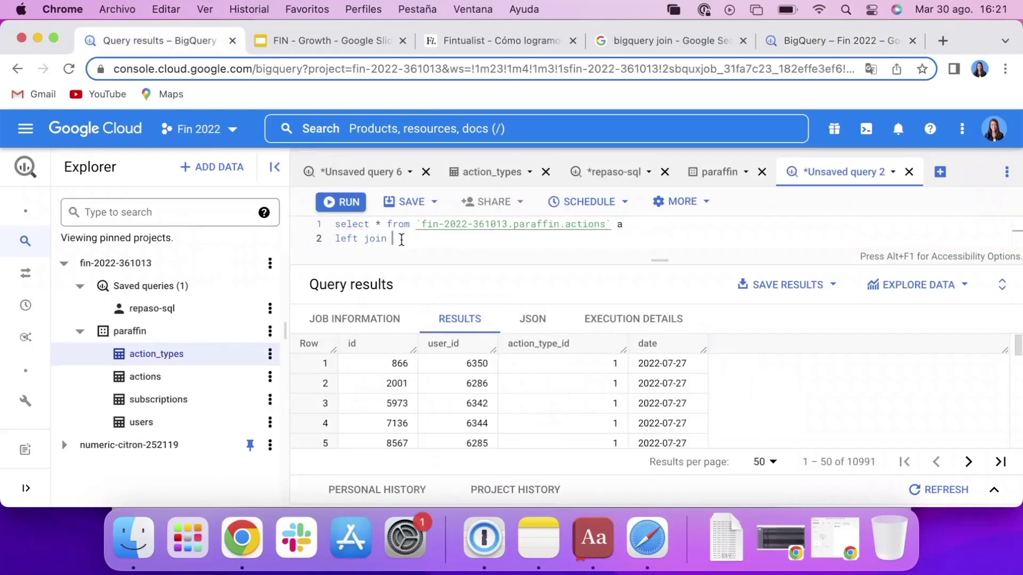
text(paraffin.action)
key(Return)
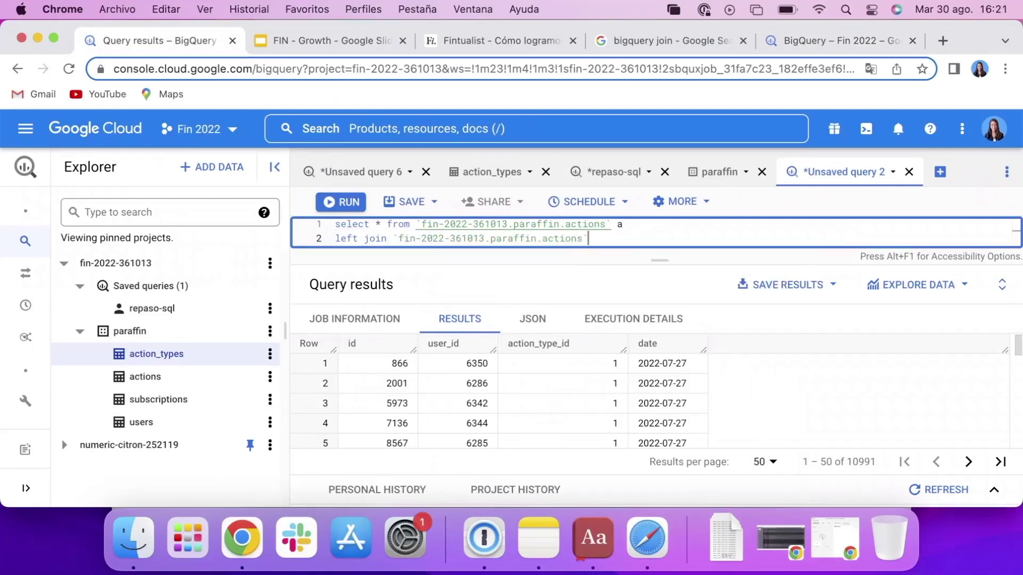
key(BackSpace)
key(BackSpace)
drag(392, 241, 585, 238)
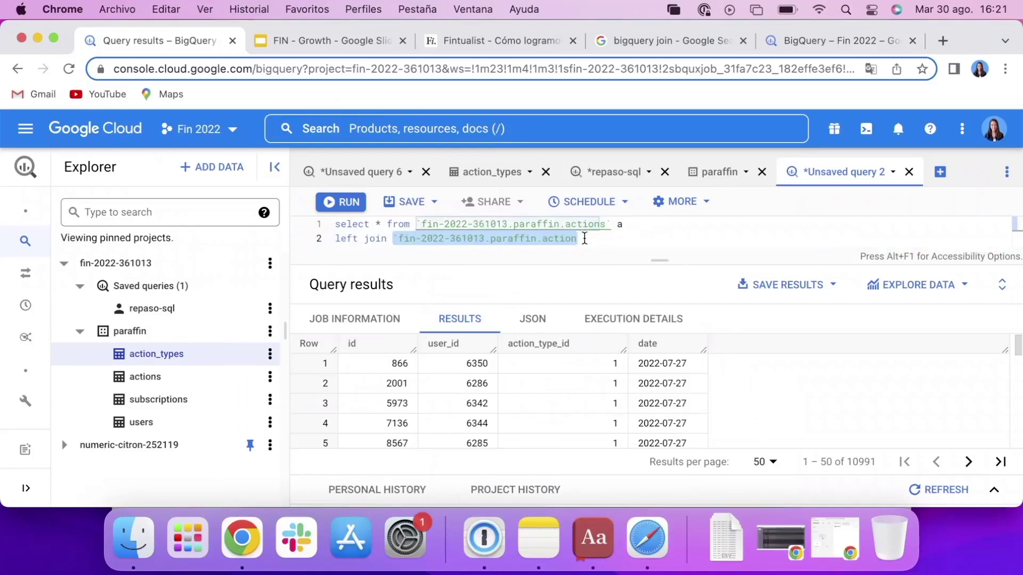
key(BackSpace)
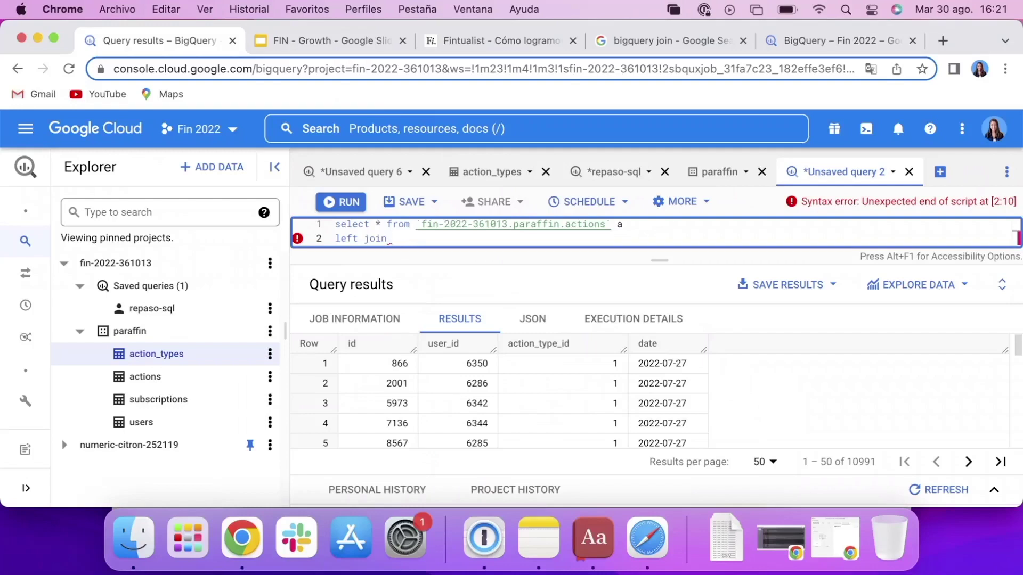
Step: Write the actions alias as "as a" and complete the left join with paraffin.action_types, without project prefix or backticks
click(619, 224)
text(as)
text( a left join )
text(paraffin.aci)
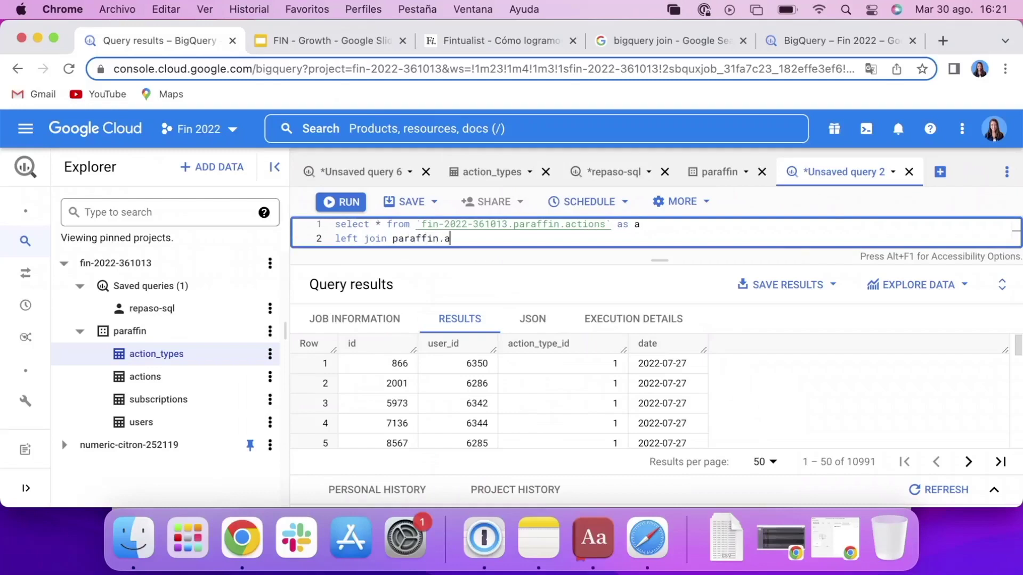
key(Return)
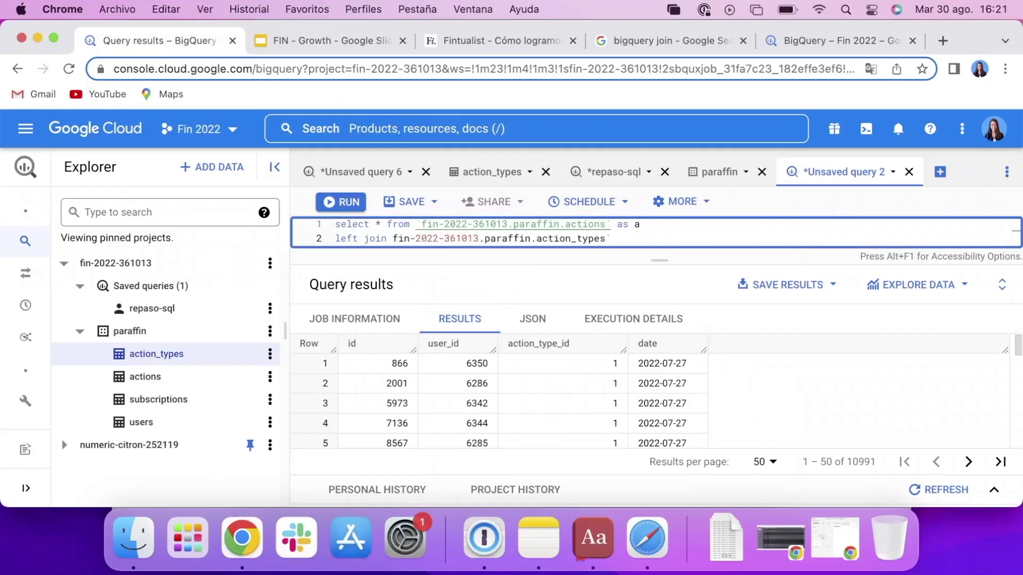
key(BackSpace)
drag(487, 243, 390, 244)
key(BackSpace)
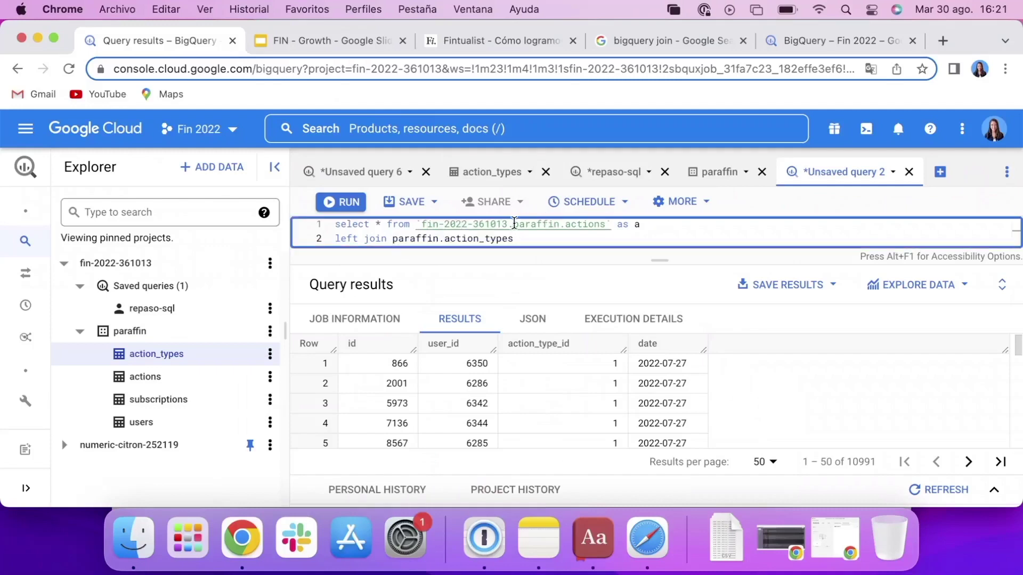
Step: Shorten the source table on the first line to paraffin.actions by removing its project prefix and backticks
drag(514, 223, 415, 226)
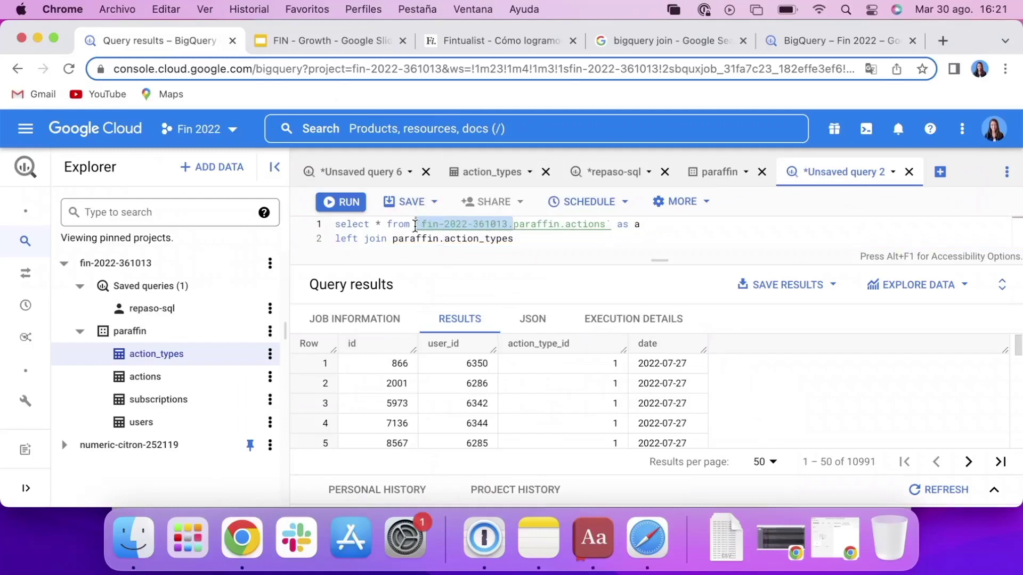
key(BackSpace)
key(Up)
key(BackSpace)
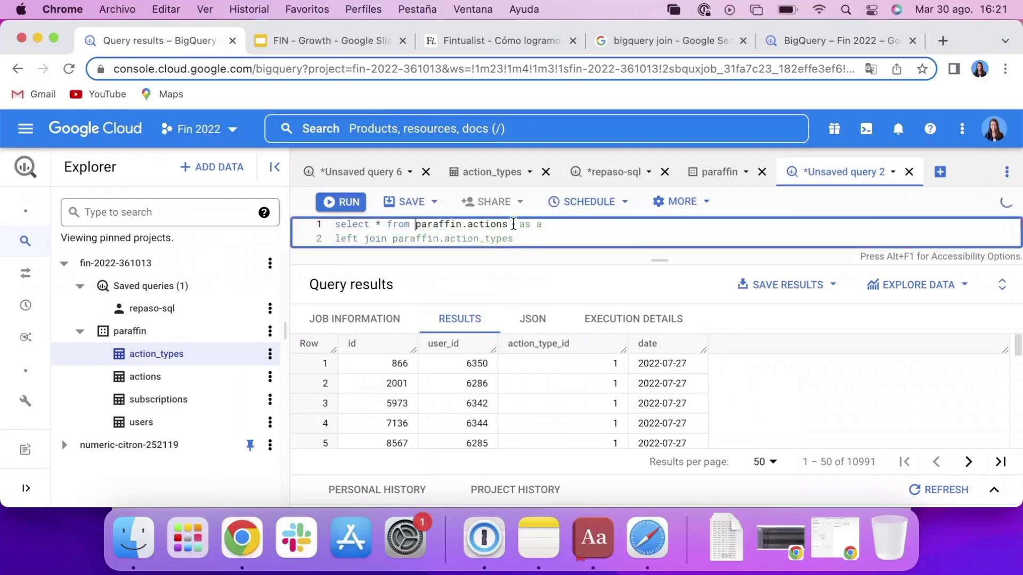
Step: Alias the joined paraffin.action_types table as t at the end of the left join line
key(Down)
text(as t)
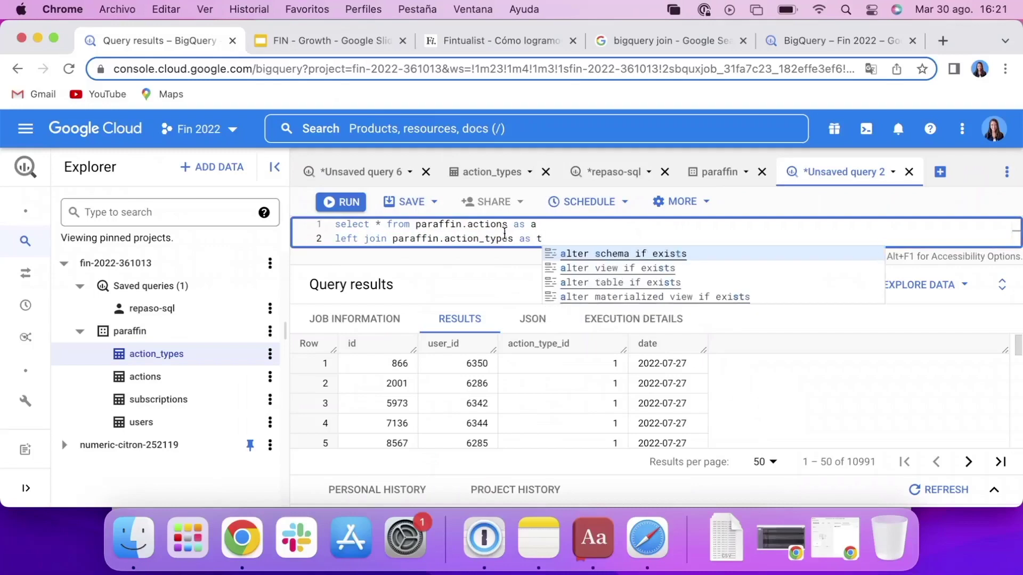
click(580, 254)
key(super+z)
Step: Add the join condition "on a.action_type_id = t.id" on a third line of the query
key(Return)
text(o)
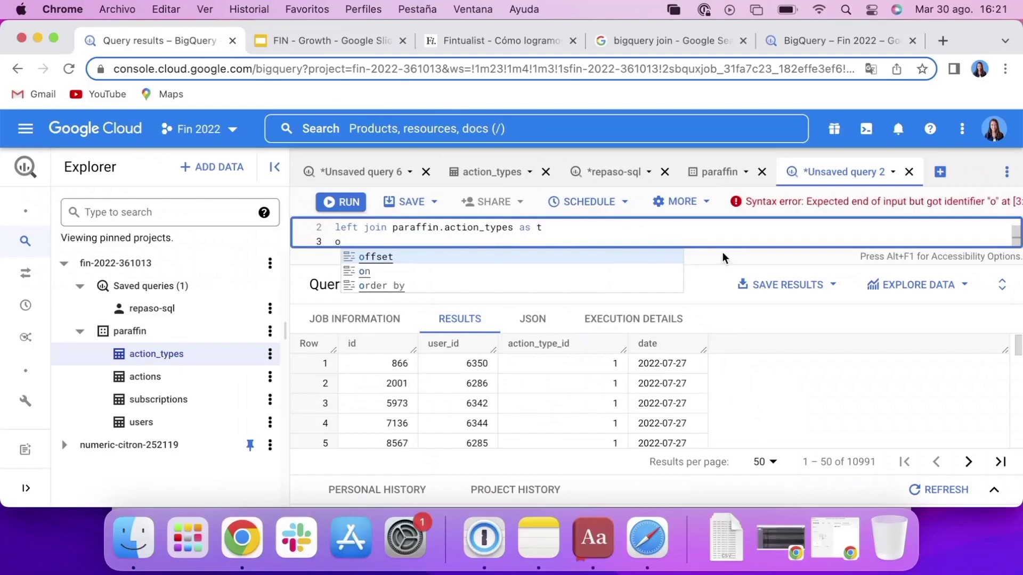
drag(661, 256, 654, 313)
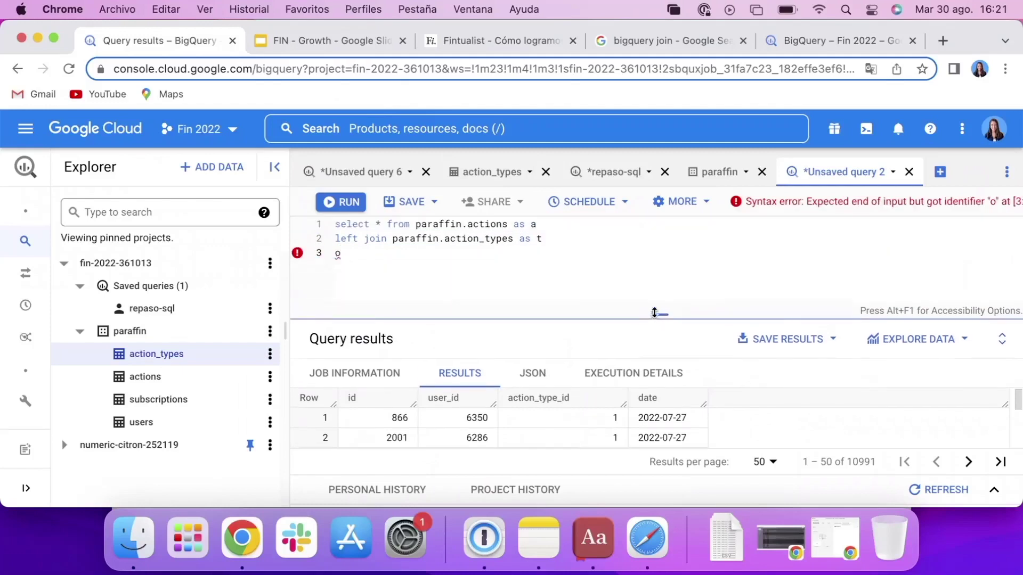
click(467, 266)
text(n a)
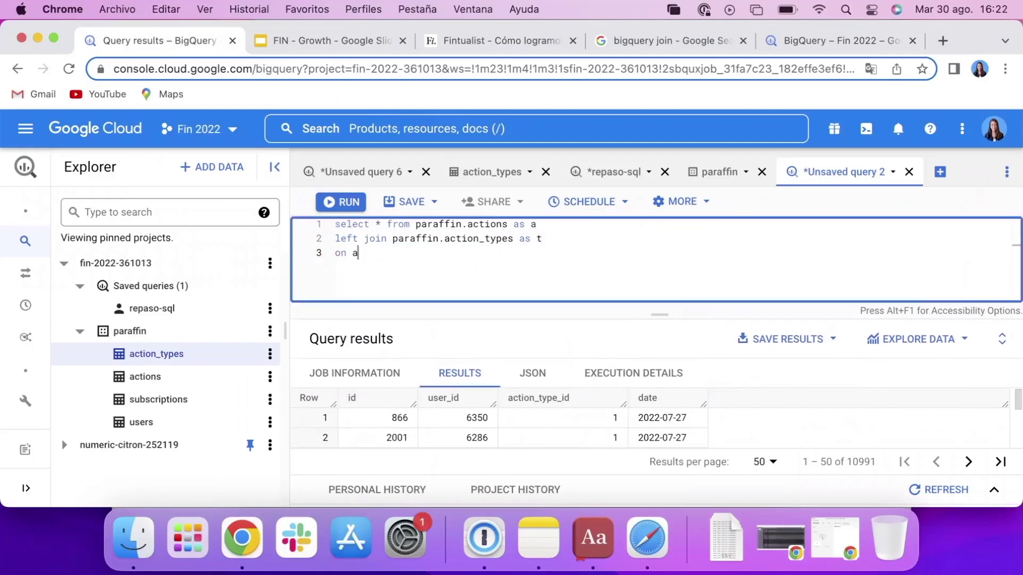
text(.action_type_id = t.ud)
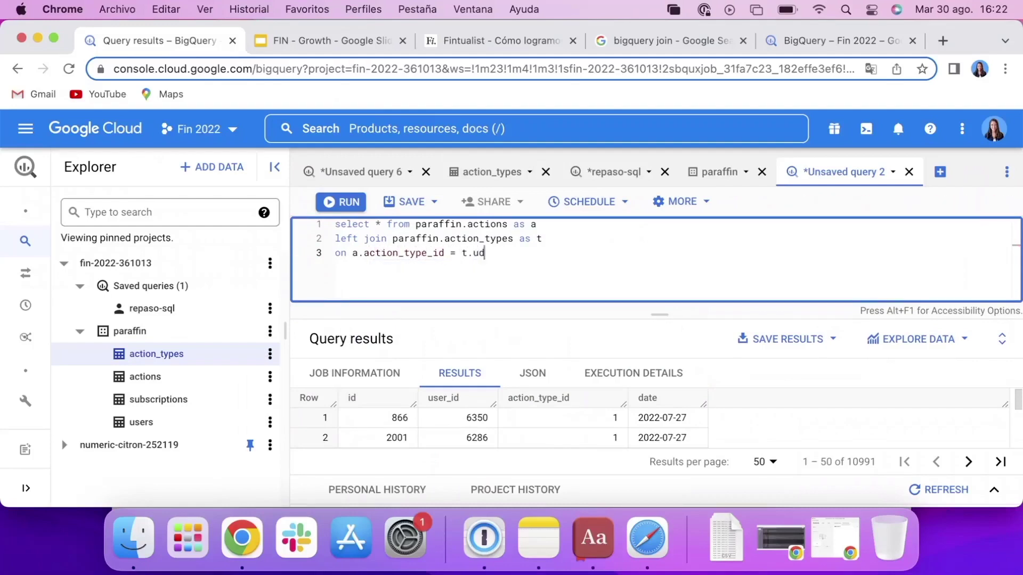
key(BackSpace)
key(BackSpace)
text(id)
Step: Replace the asterisk in the select with "a.*, t.name" and run the query
double_click(377, 223)
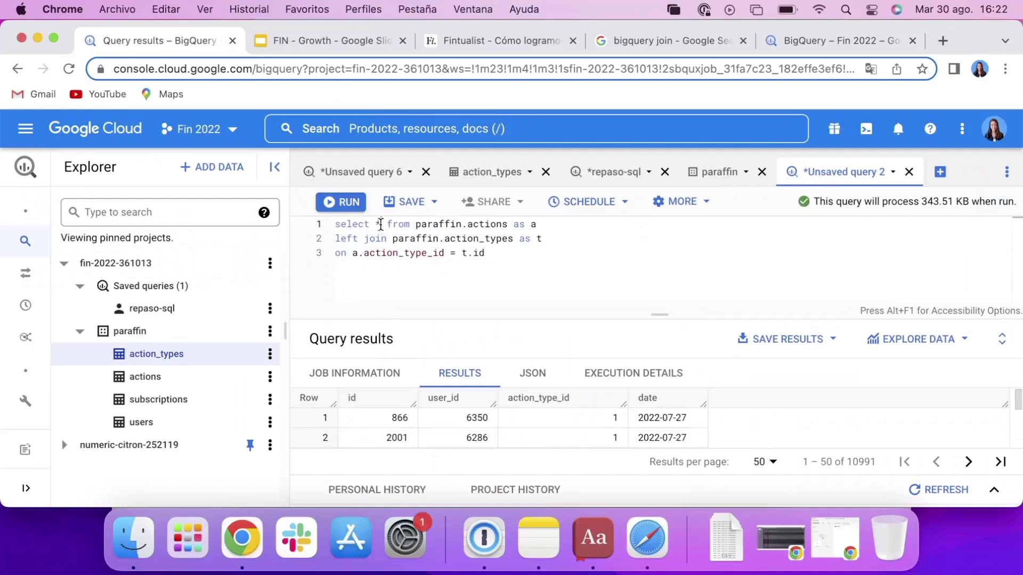
text(a.*)
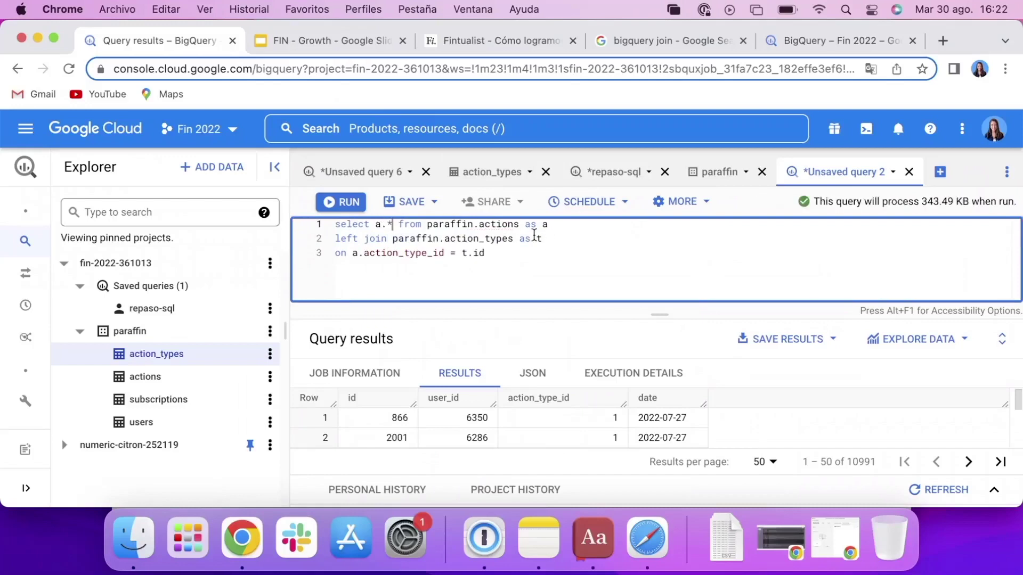
text(, )
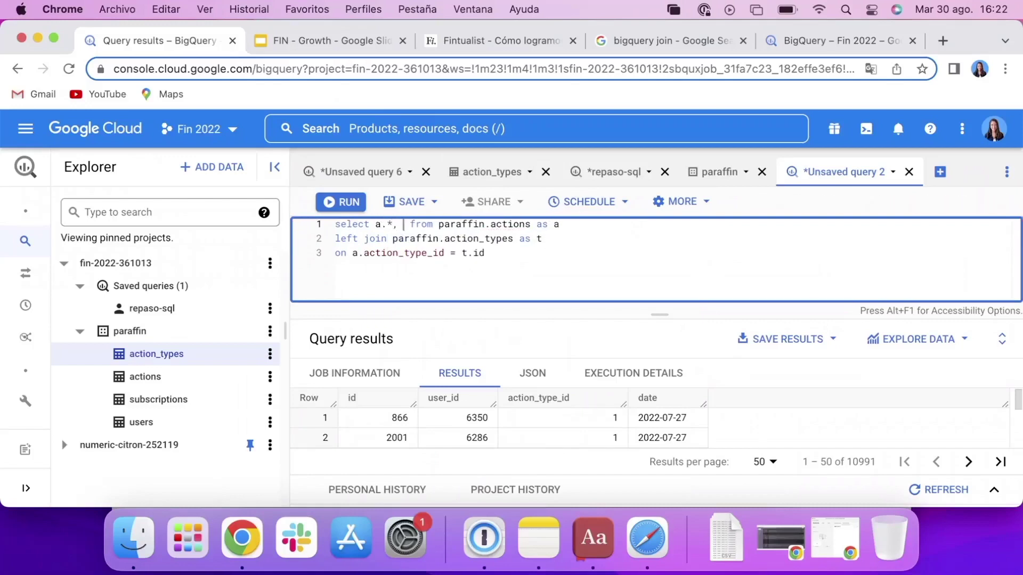
text(t.name)
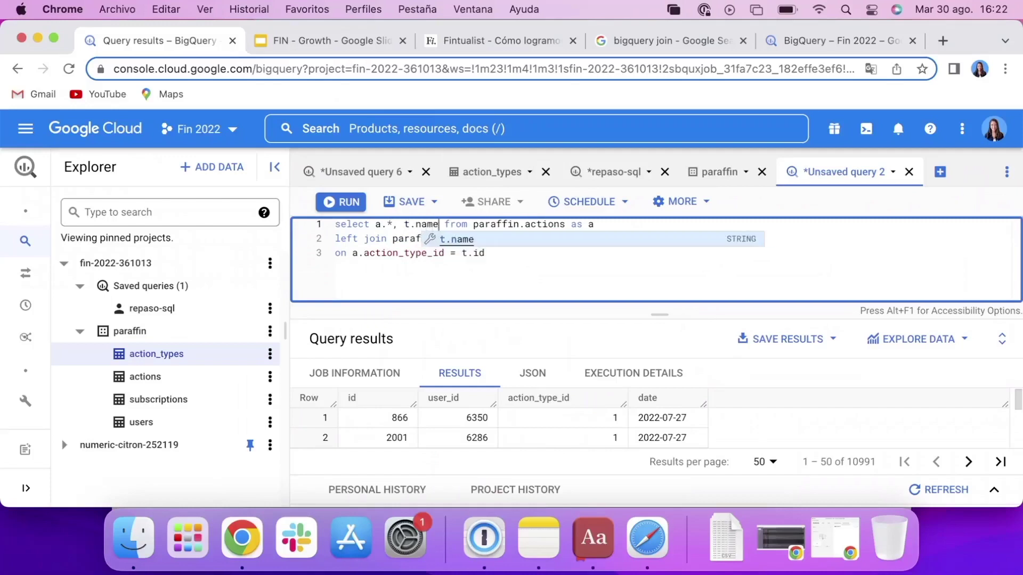
key(Escape)
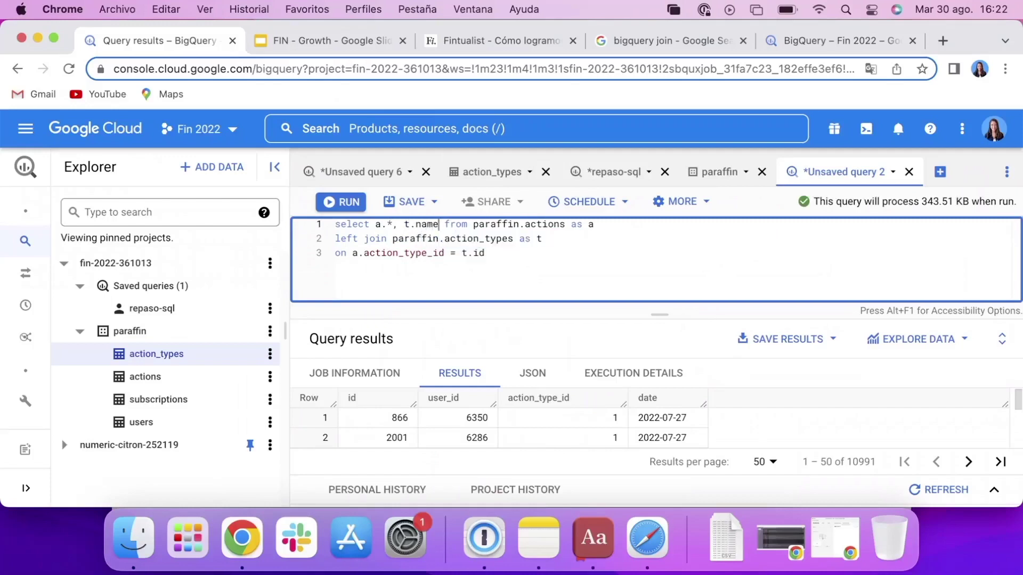
key(super+Return)
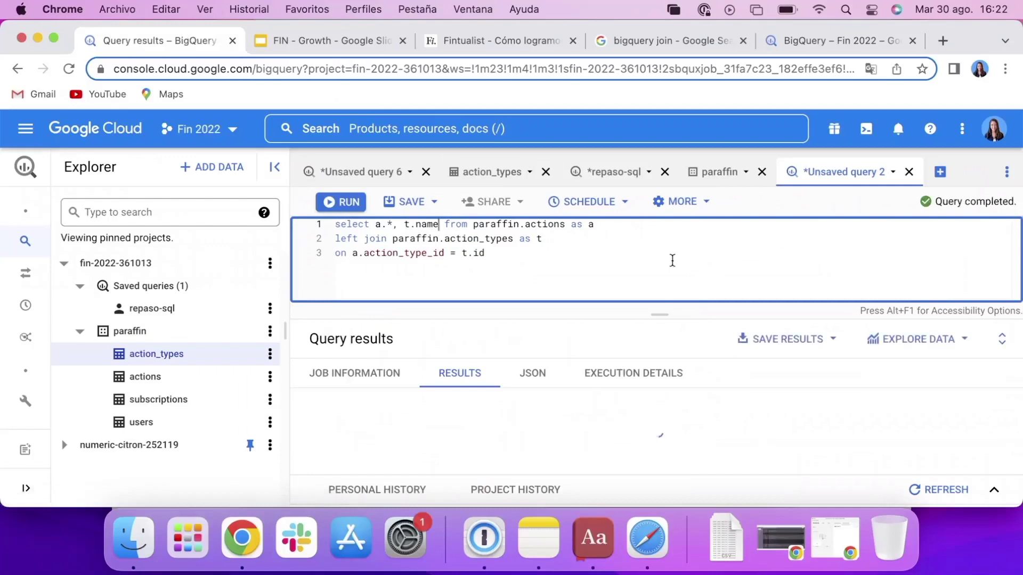
Step: Examine the joined results, comparing the actions columns and the name column with the left join clause and both tables in the query
drag(664, 315, 661, 276)
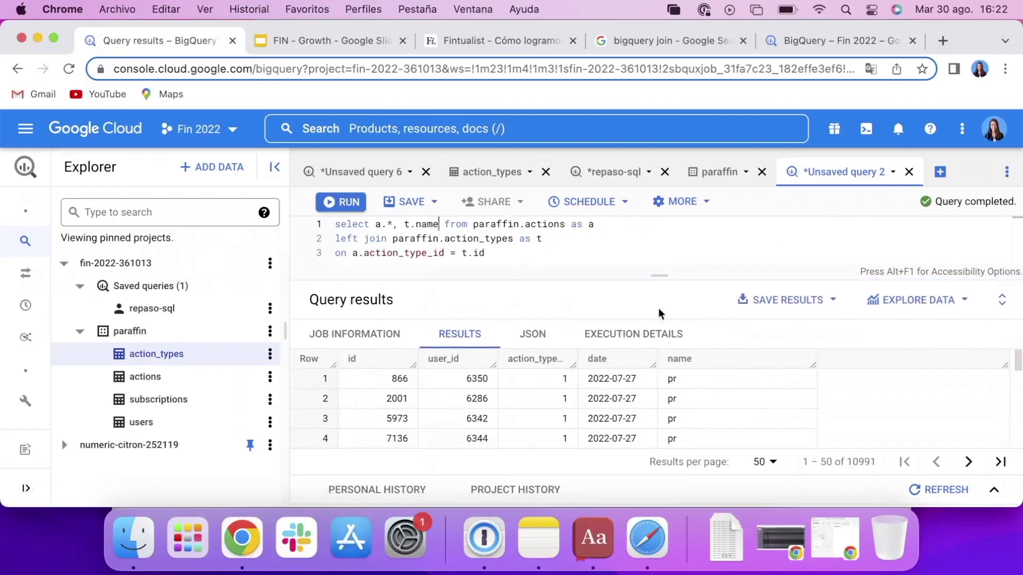
drag(379, 379, 666, 388)
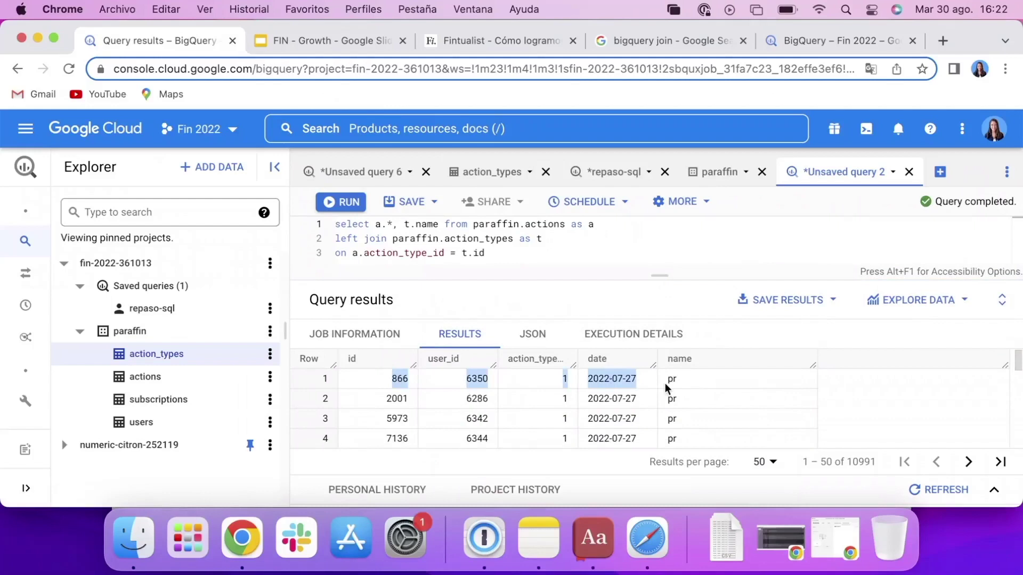
click(675, 377)
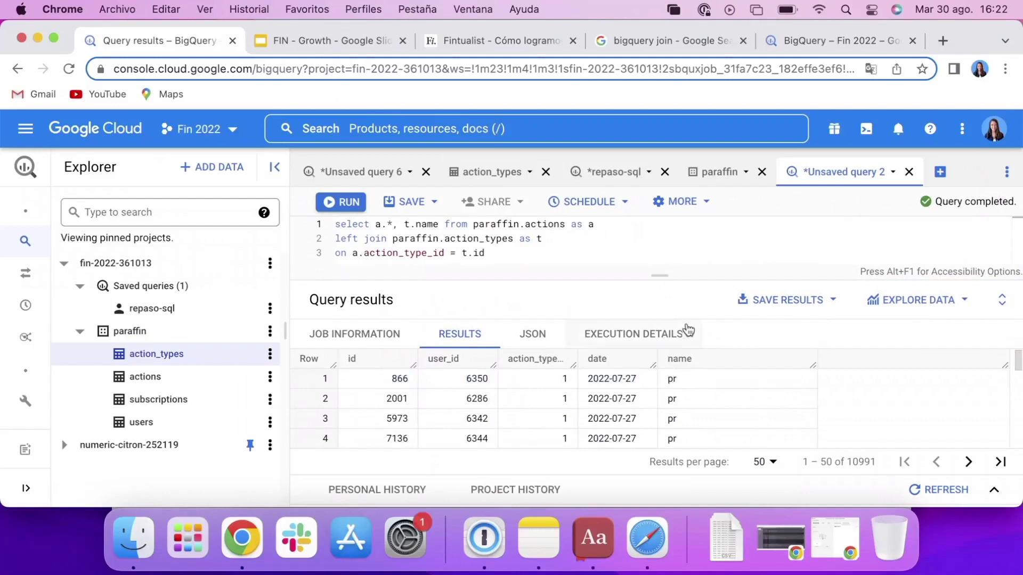
drag(660, 276, 662, 311)
drag(388, 239, 334, 239)
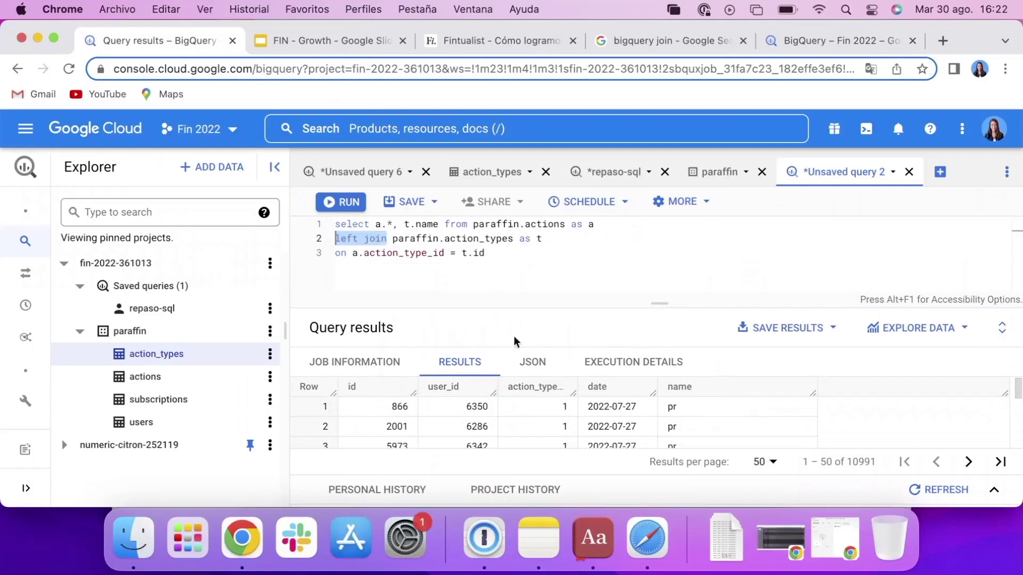
triple_click(590, 428)
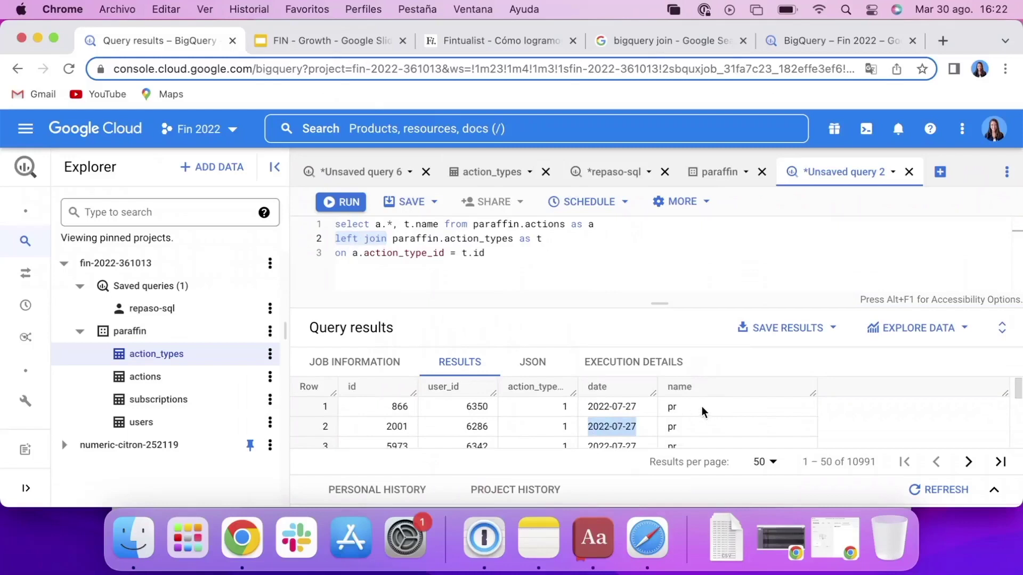
double_click(529, 230)
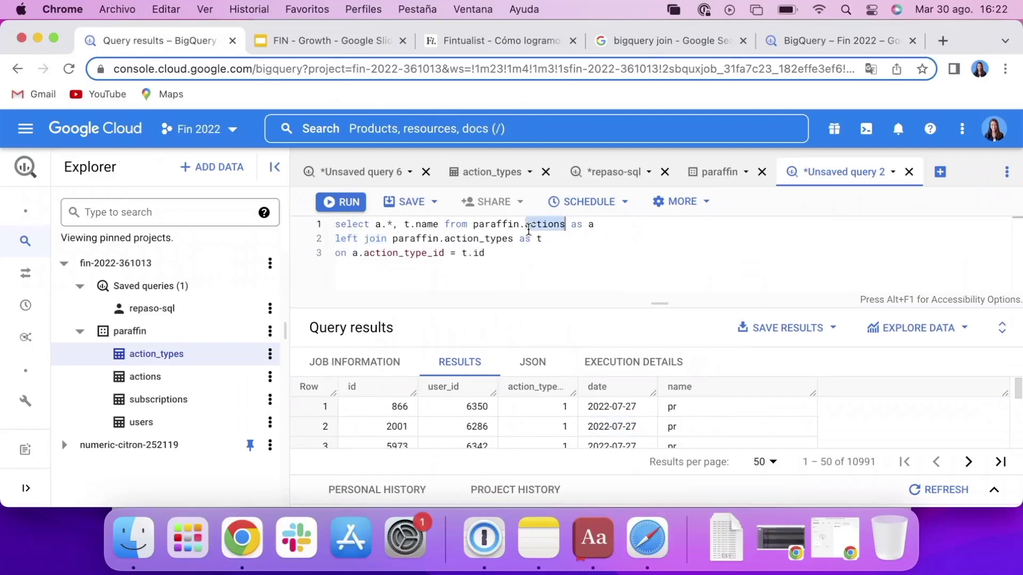
click(546, 235)
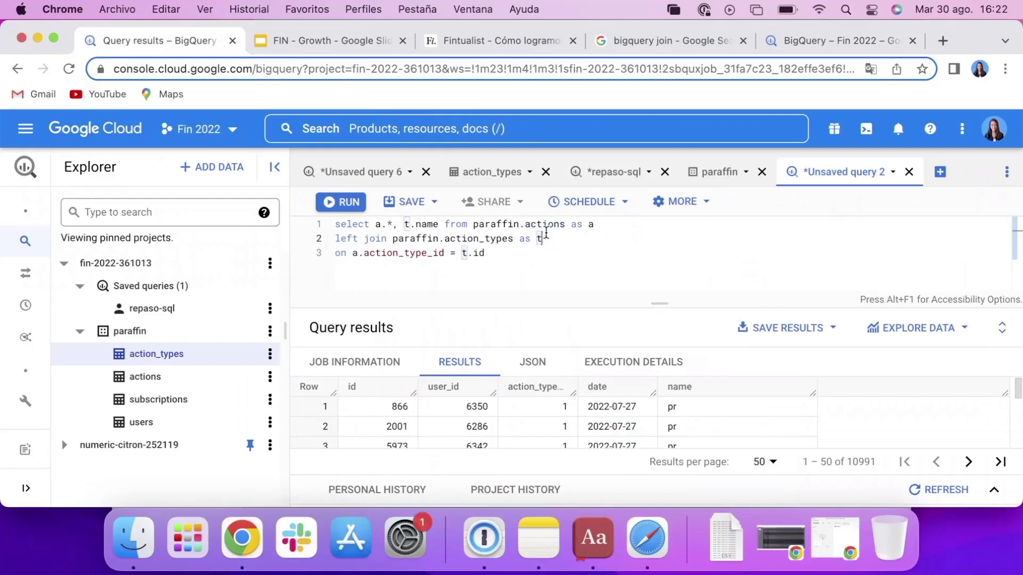
drag(514, 238, 393, 239)
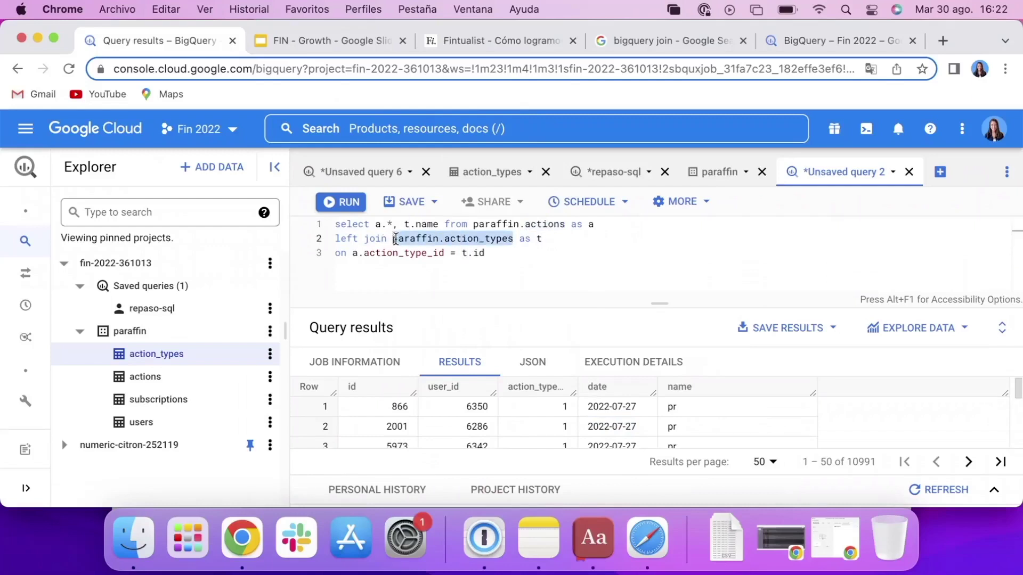
click(461, 266)
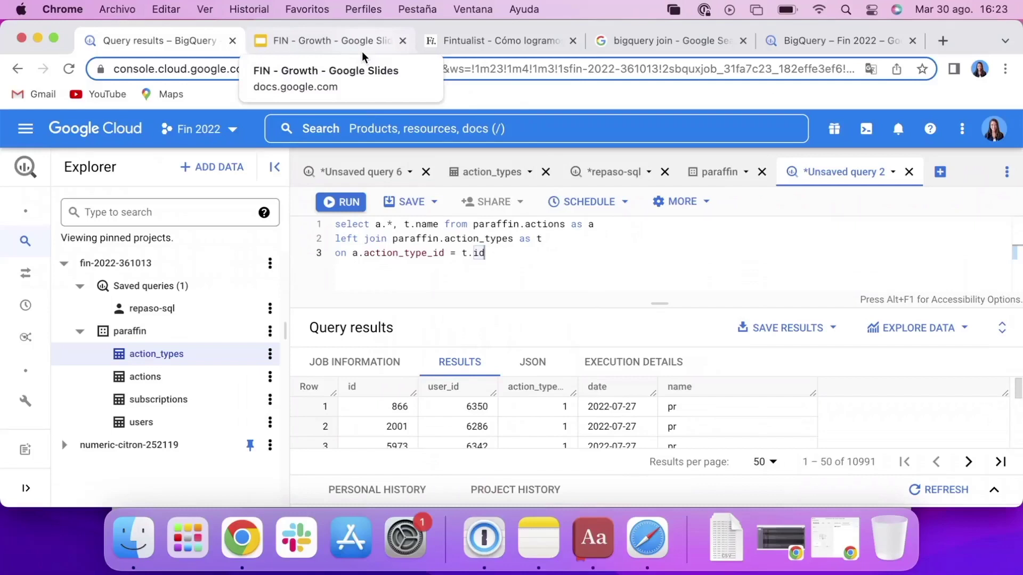
drag(653, 305, 655, 368)
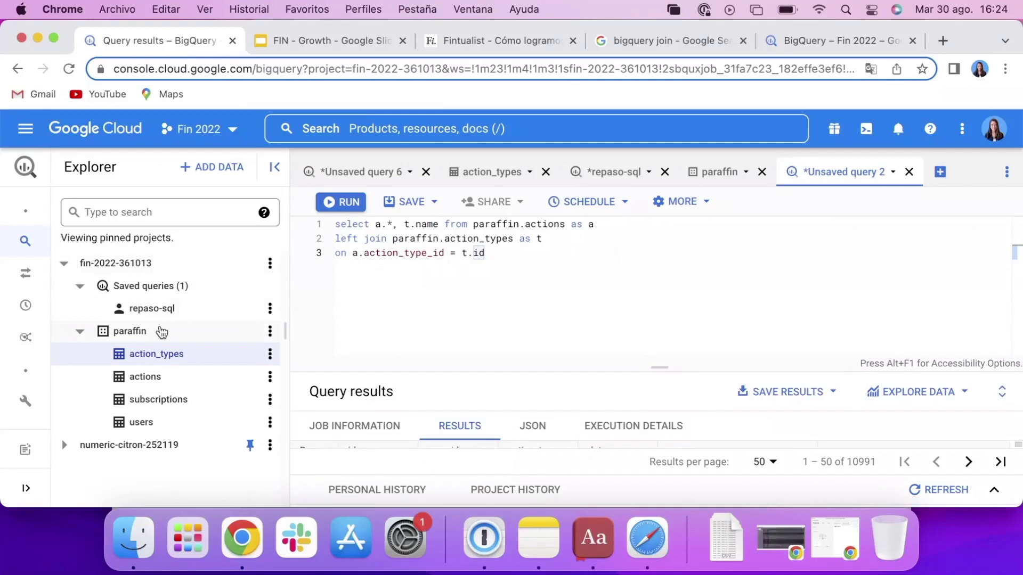
Step: Preview the rows of the actions table with the page zoomed to 80%, and review the action_types table's preview
click(152, 379)
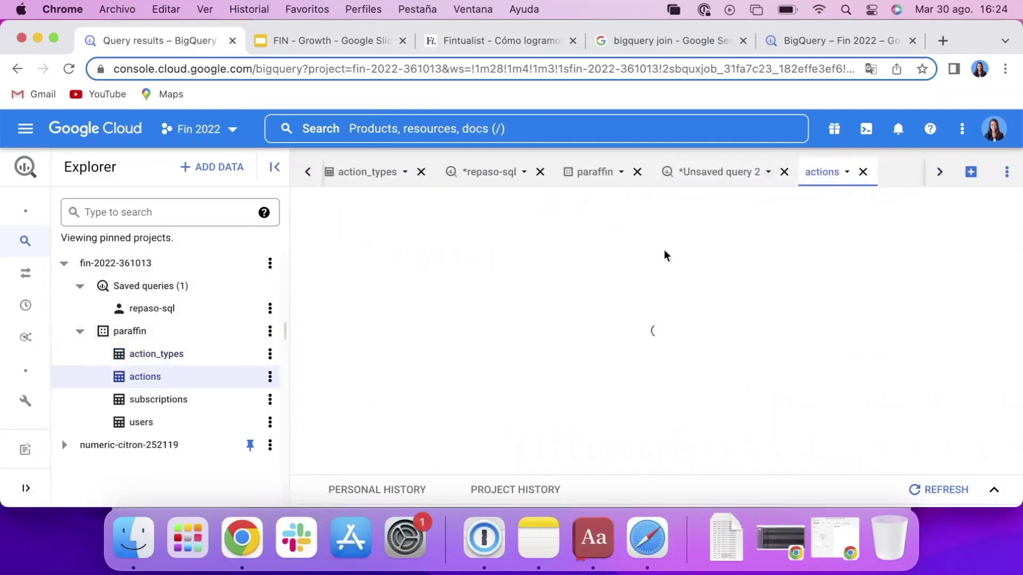
click(496, 242)
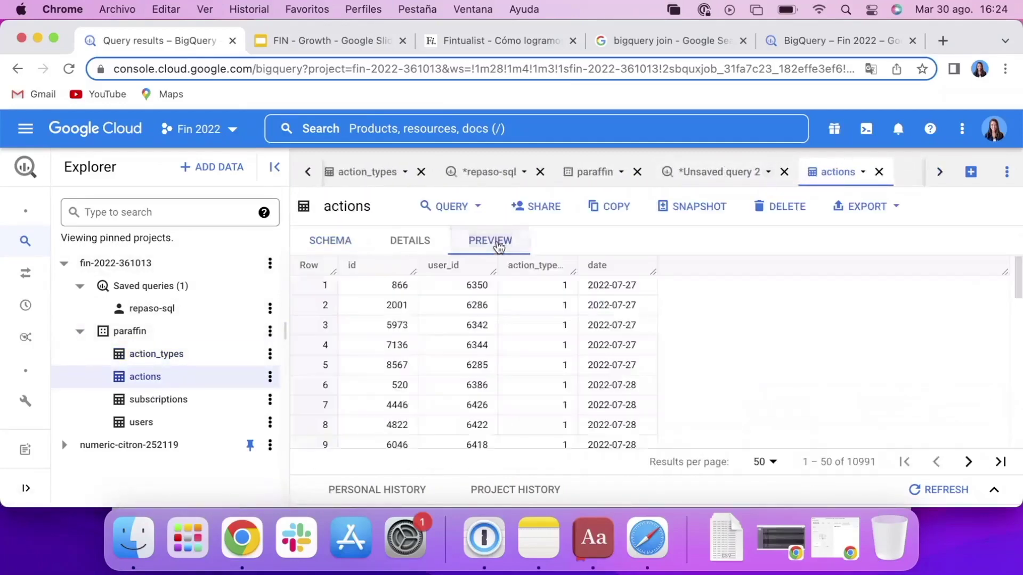
key(super+minus)
key(super+minus)
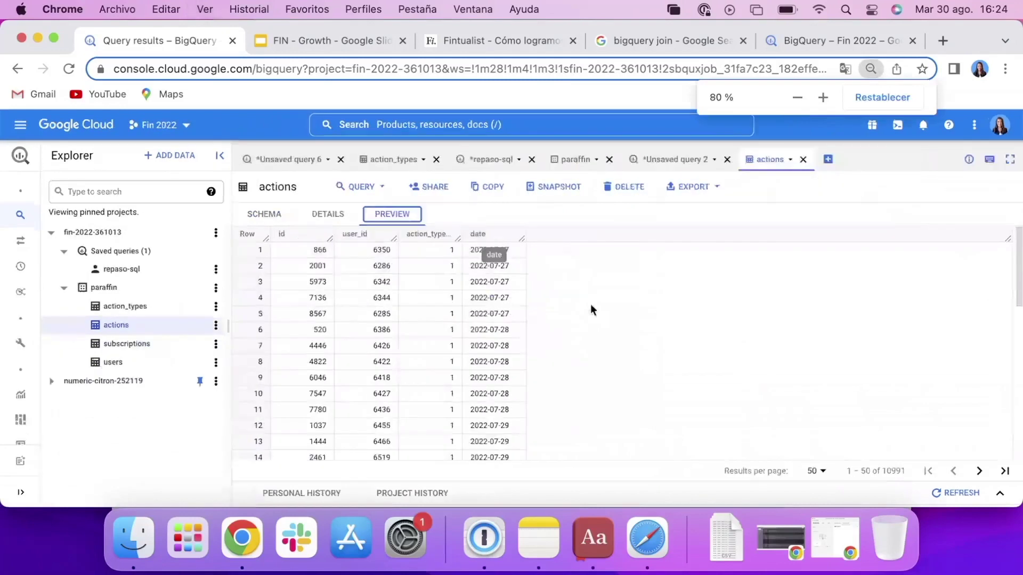
click(442, 324)
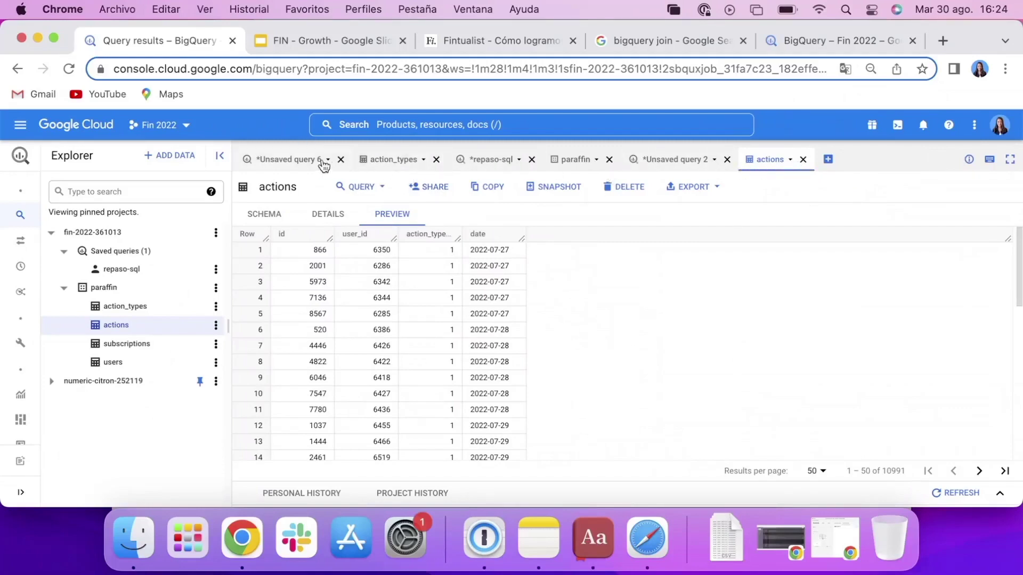
click(378, 161)
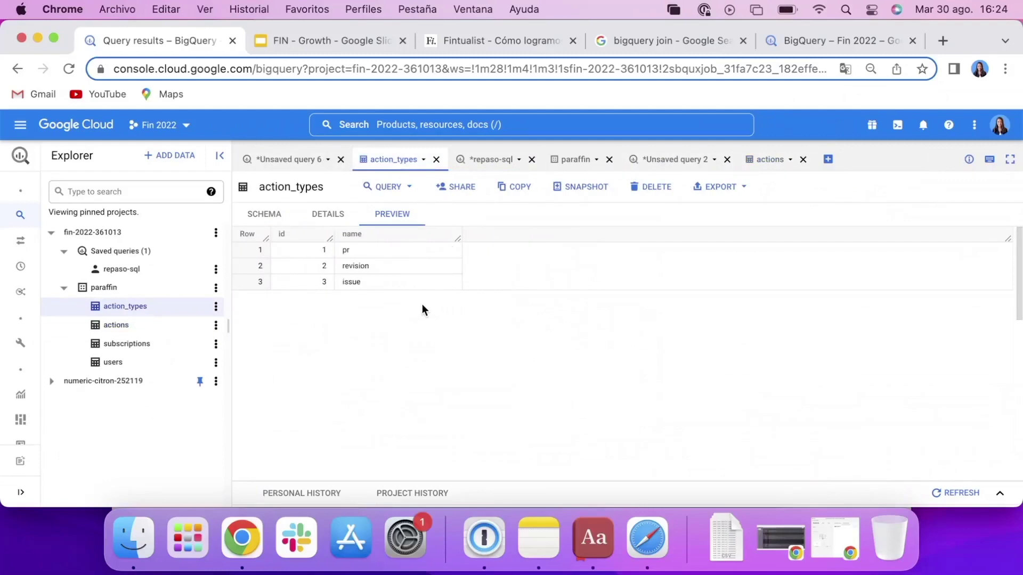
Step: Return to the join query, split select, a.*, t.name and the from clause onto separate lines, and indent the two selected columns
click(654, 165)
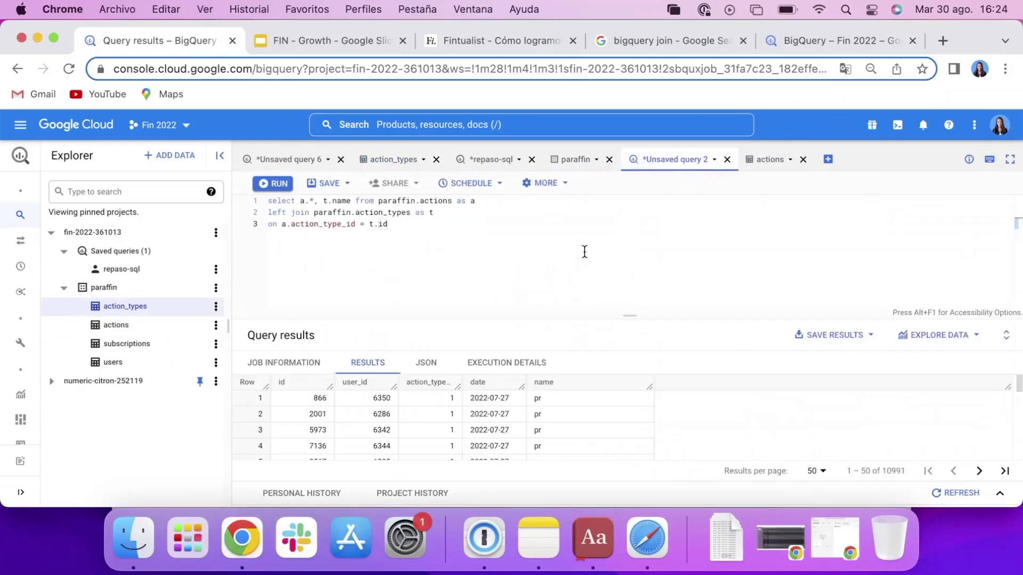
click(300, 202)
key(Return)
click(292, 212)
key(Return)
click(302, 224)
key(Return)
drag(298, 224, 247, 219)
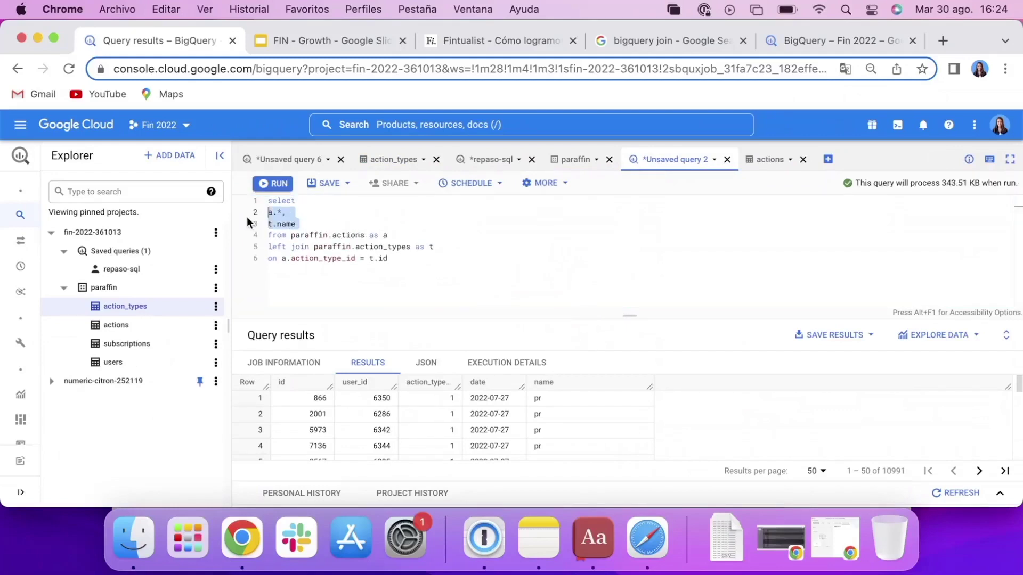
key(Tab)
click(391, 261)
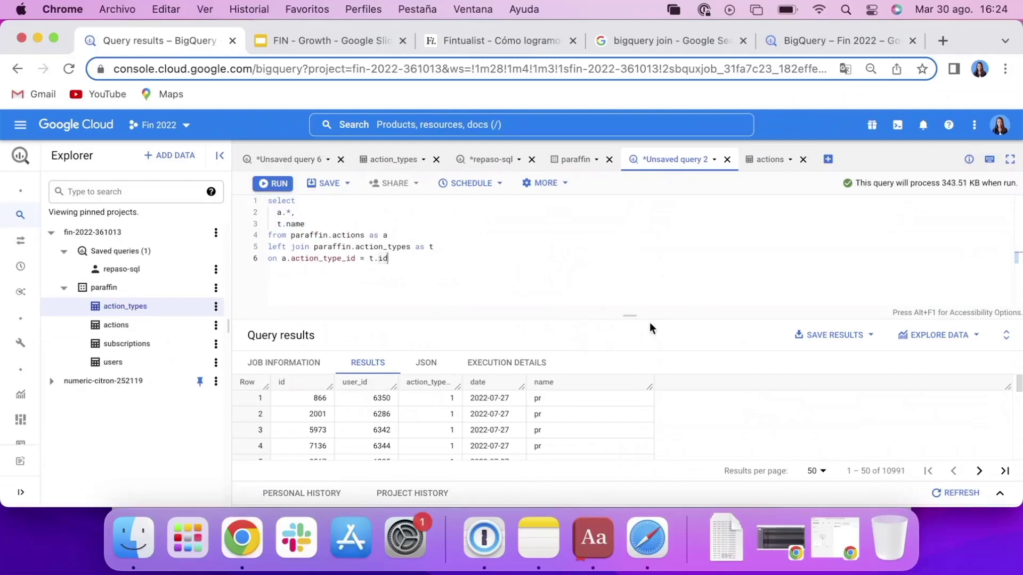
drag(630, 316, 633, 330)
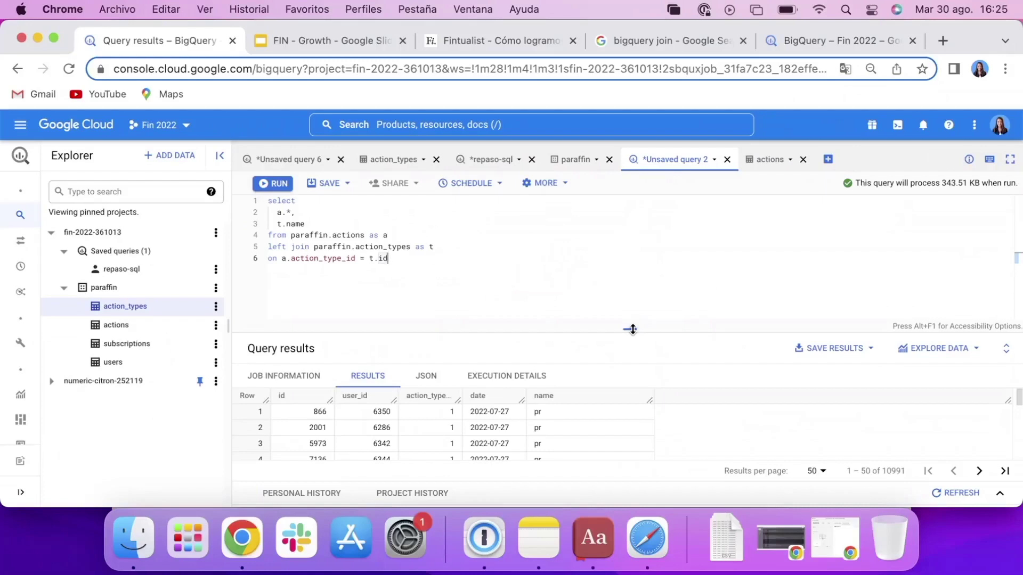
Step: Switch to the Google Slides presentation to review the SQL join types
click(342, 51)
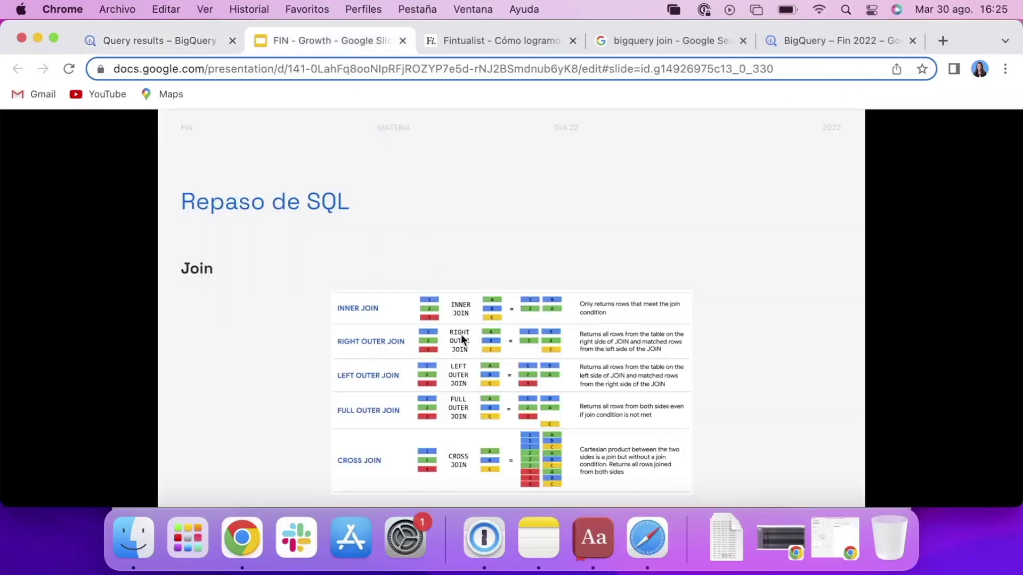